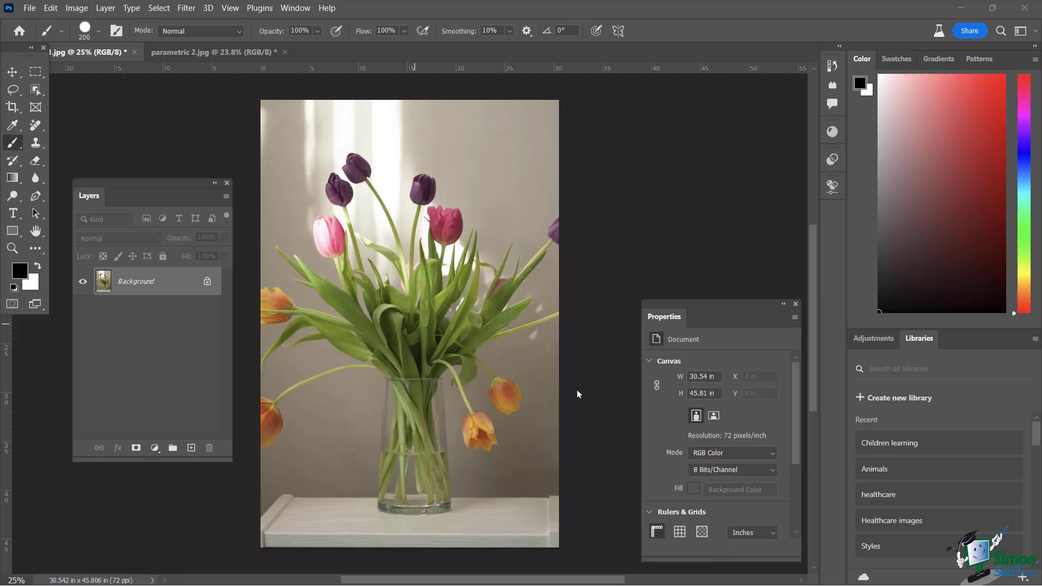
- Switch from the tulip photo in Photoshop to the Creative Cloud Desktop app
key(alt+Tab)
key(alt+Tab)
key(alt+Tab)
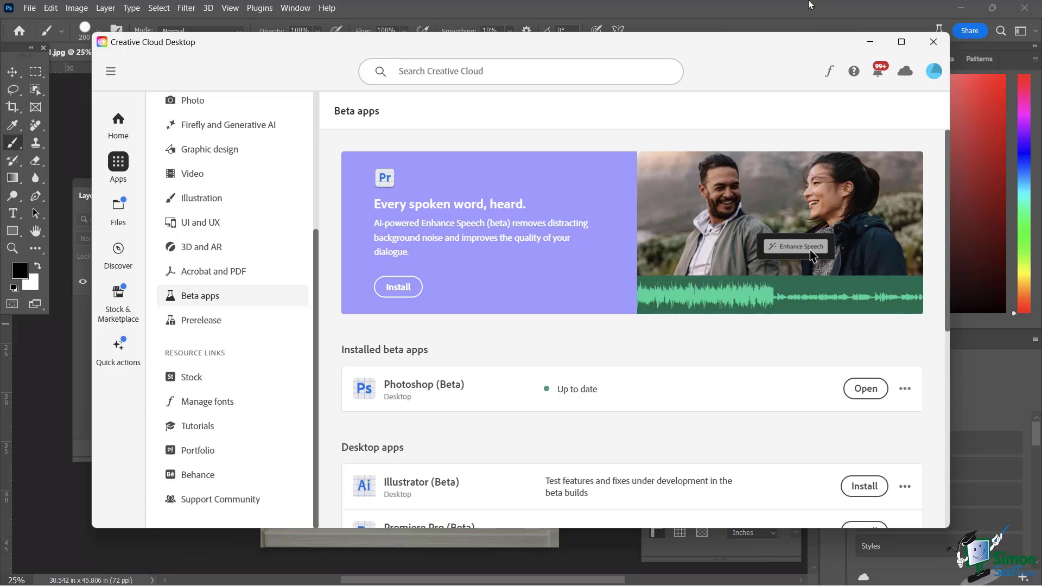
- Minimize Creative Cloud Desktop after confirming Photoshop (Beta) is up to date
click(750, 14)
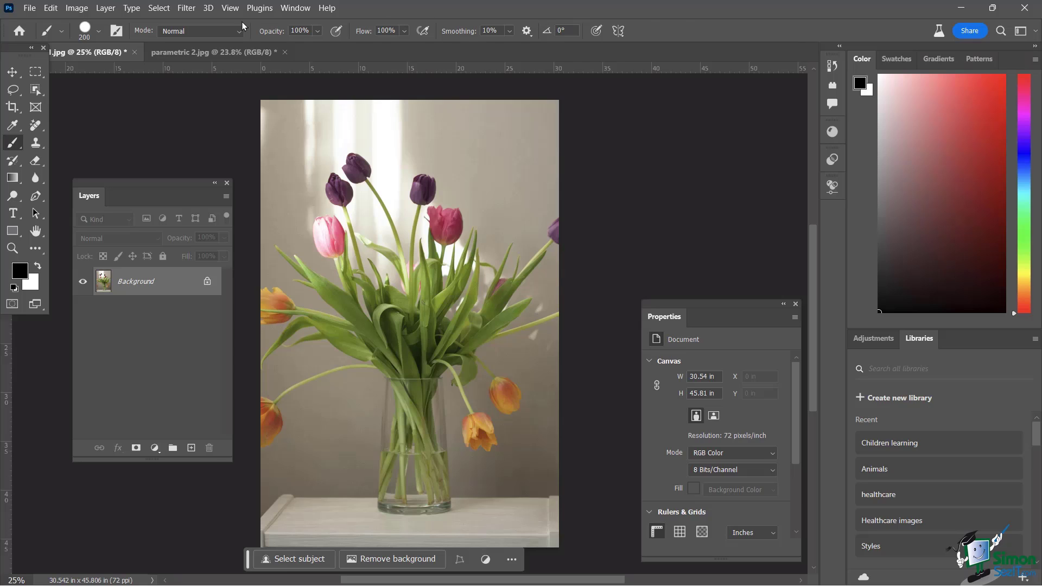
- Open Filter > Parametric Filters and browse presets like Glass Filter, Halftone, Rain and Snow
click(185, 8)
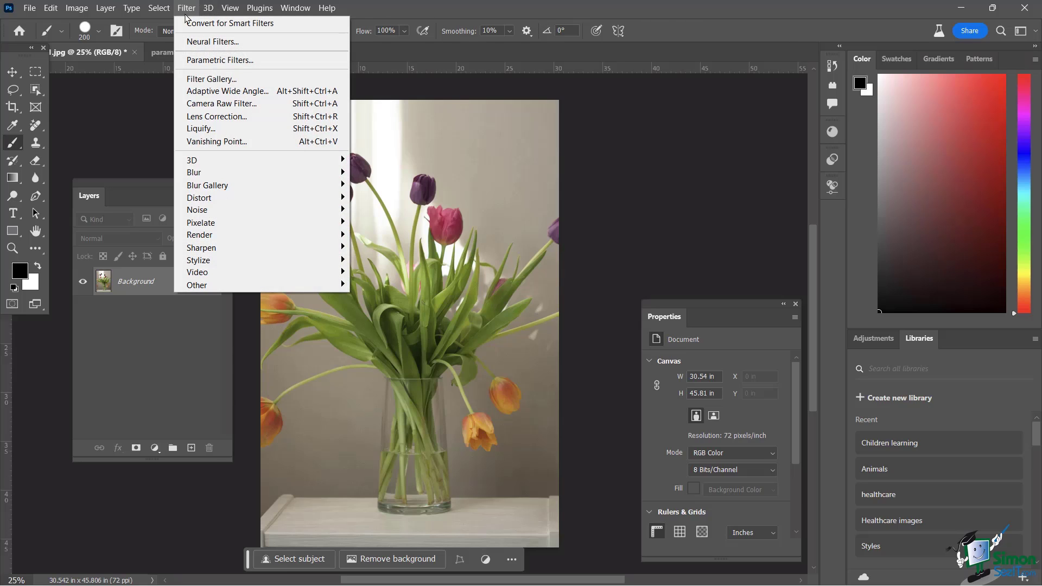
click(207, 66)
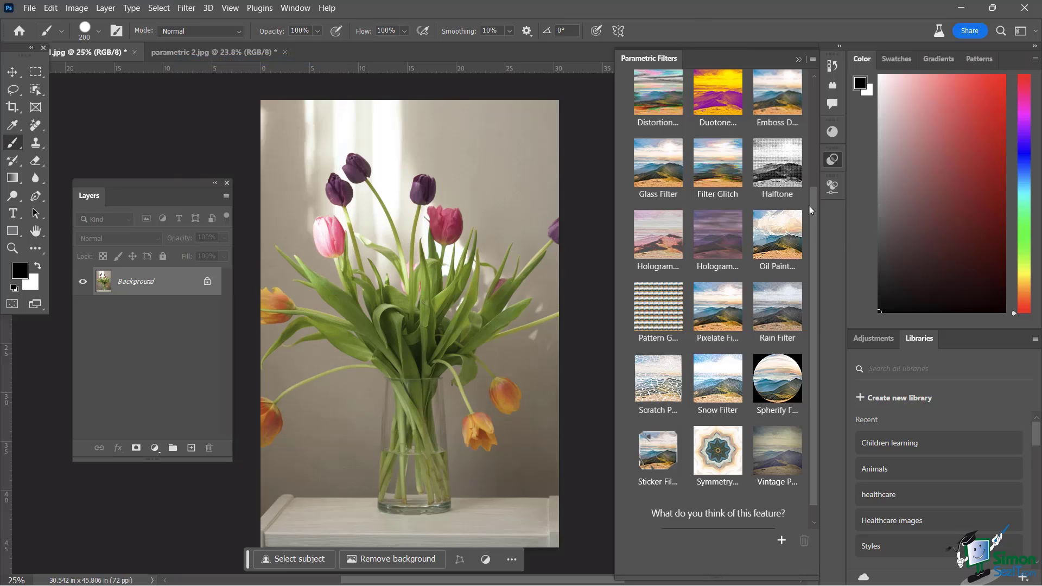
drag(814, 239, 818, 74)
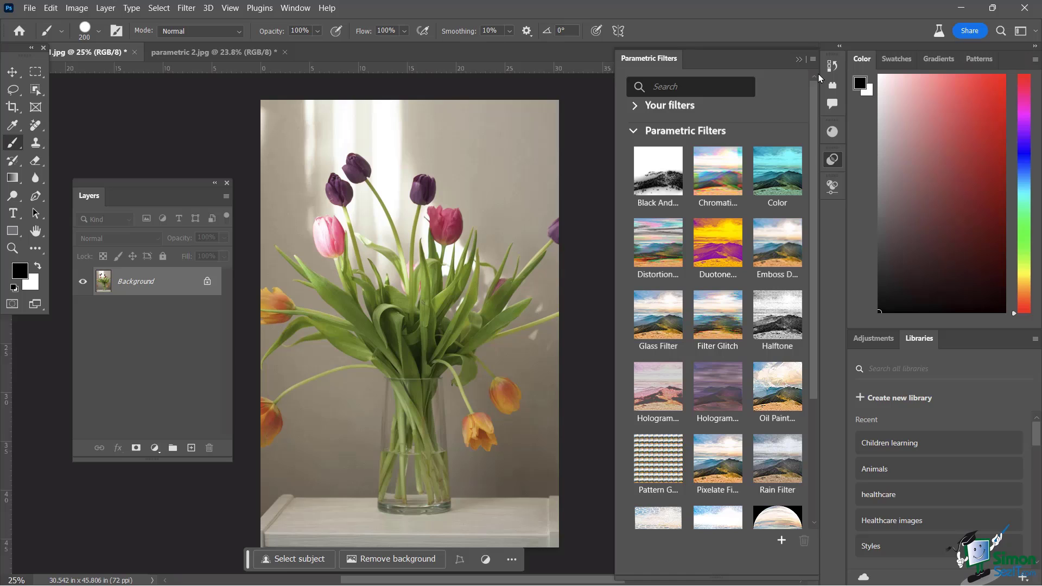
drag(819, 74, 821, 300)
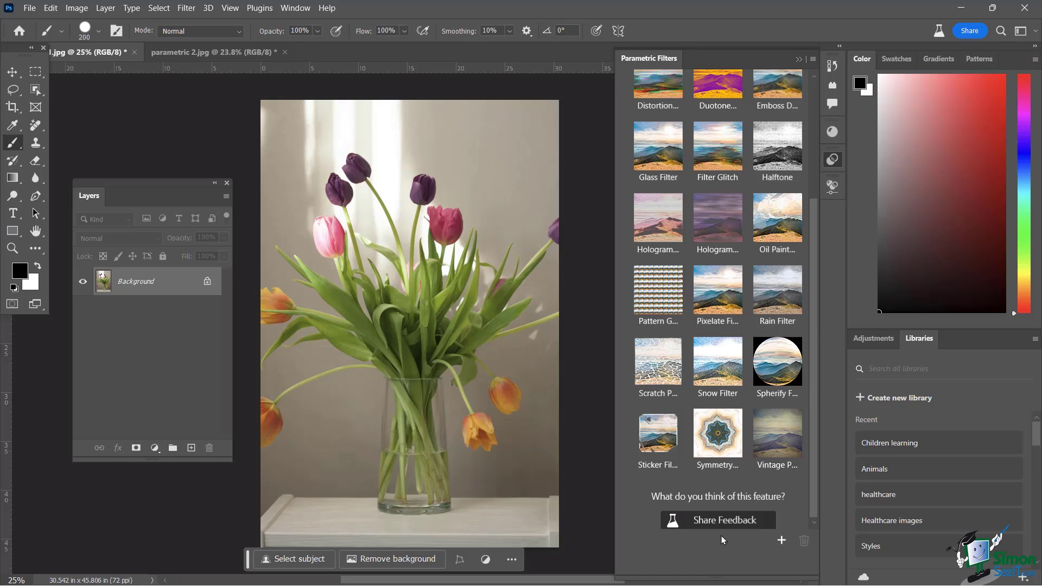
drag(815, 380, 816, 217)
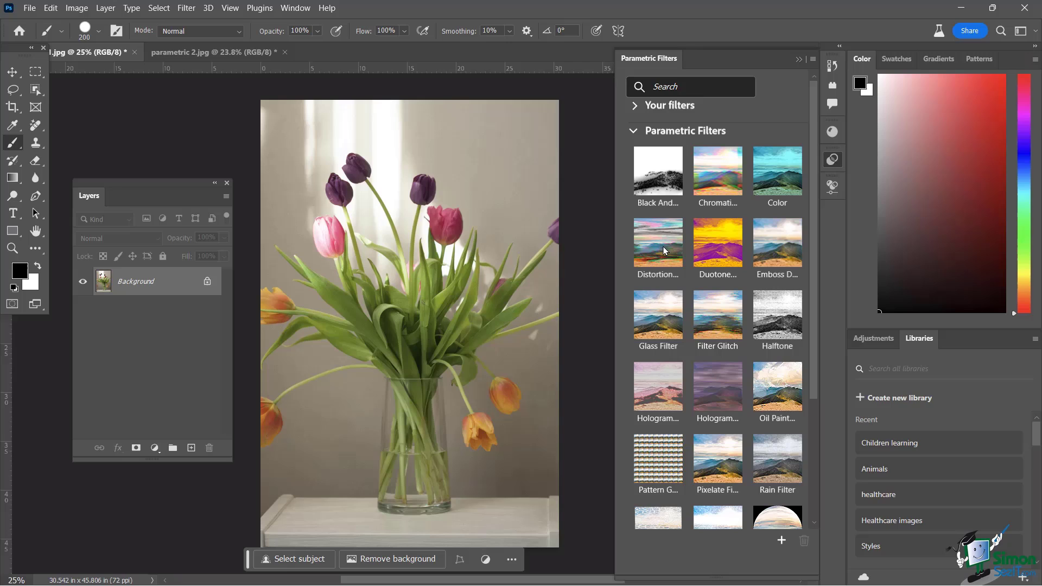
drag(812, 291, 812, 415)
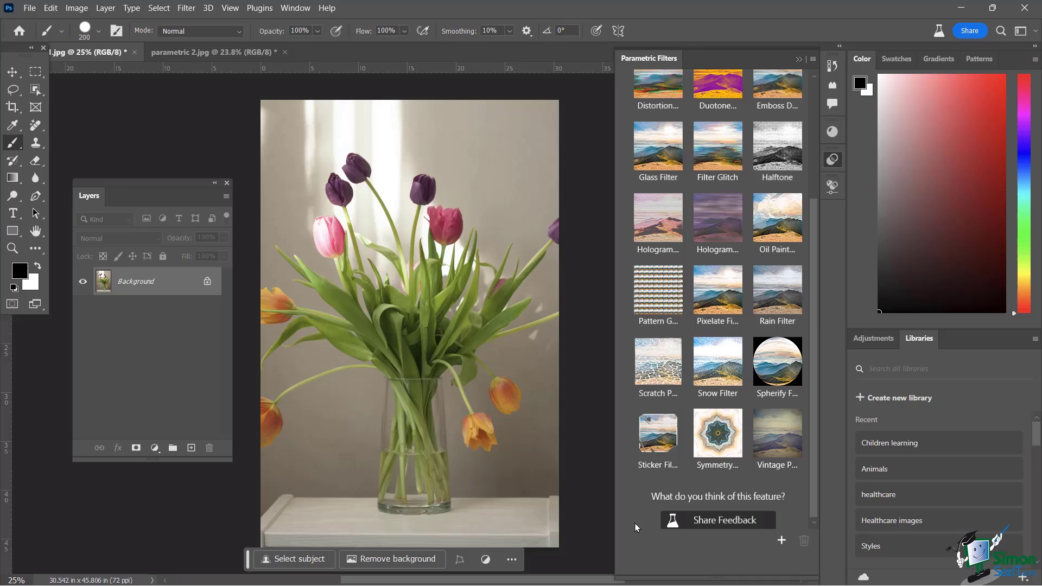
- Apply the Oil Paint parametric filter to a Background copy, then hide that copy to compare
click(774, 221)
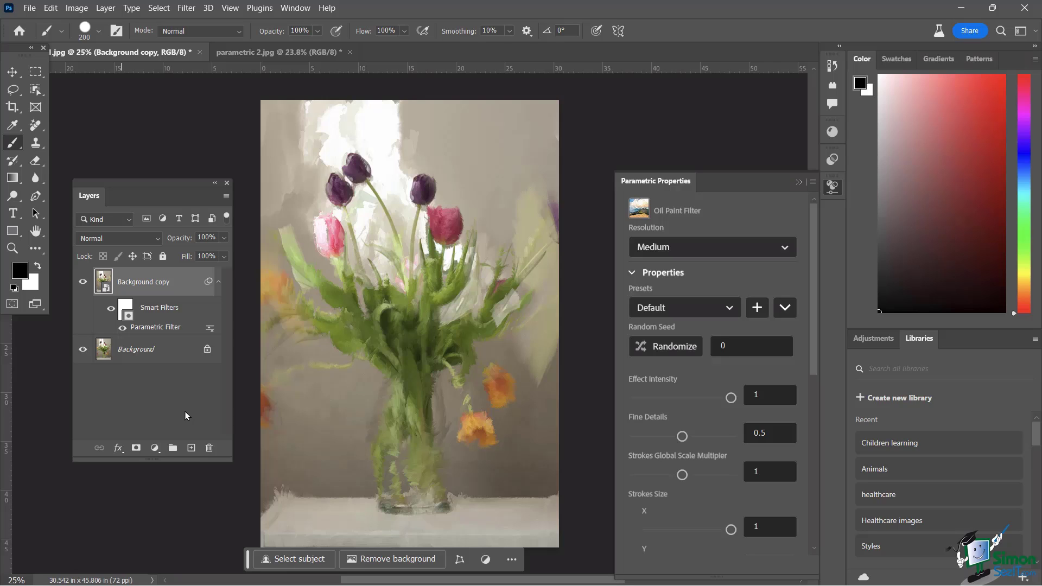
click(83, 283)
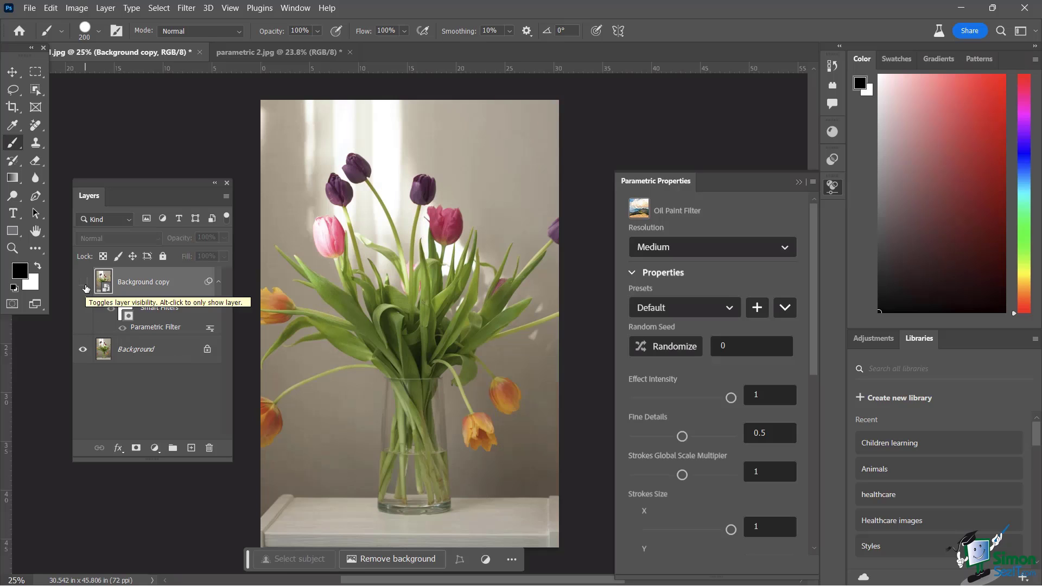
- Show the oil-painted Background copy again and review the Oil Paint Default preset's stroke settings
click(84, 283)
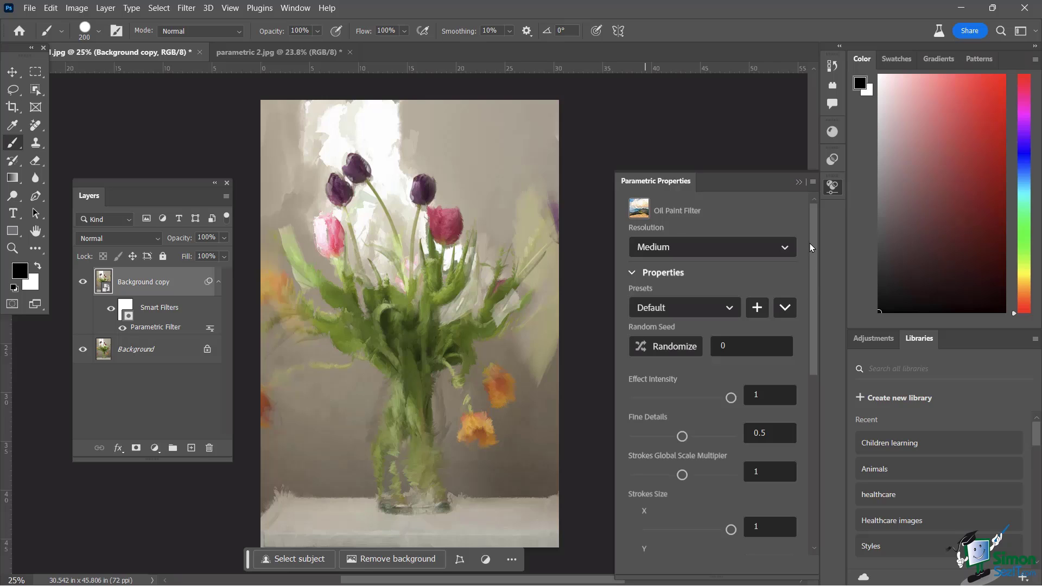
drag(812, 238, 815, 254)
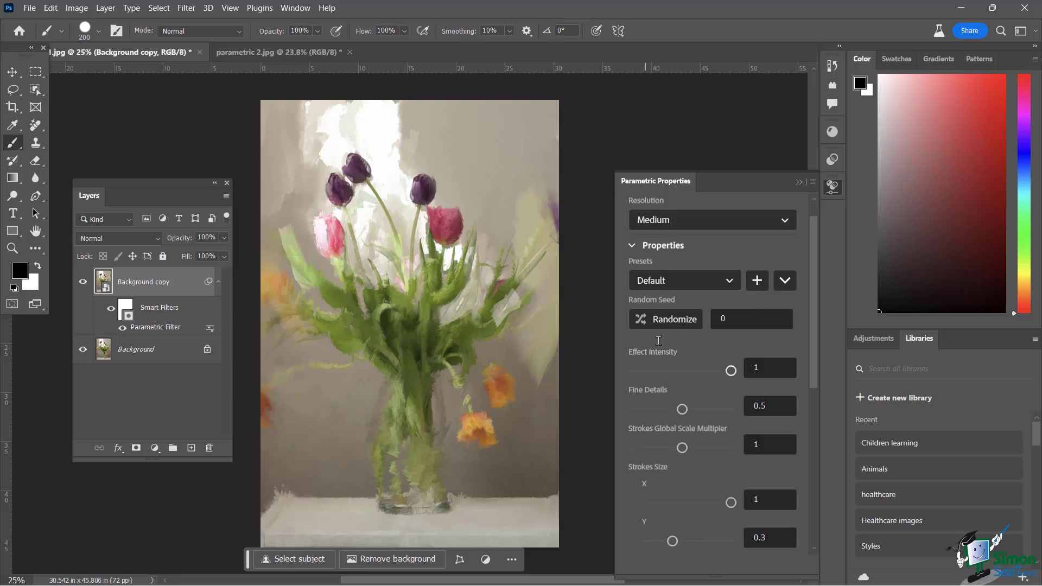
mouse_move(812, 256)
mouse_down()
mouse_move(807, 424)
mouse_move(809, 214)
mouse_up()
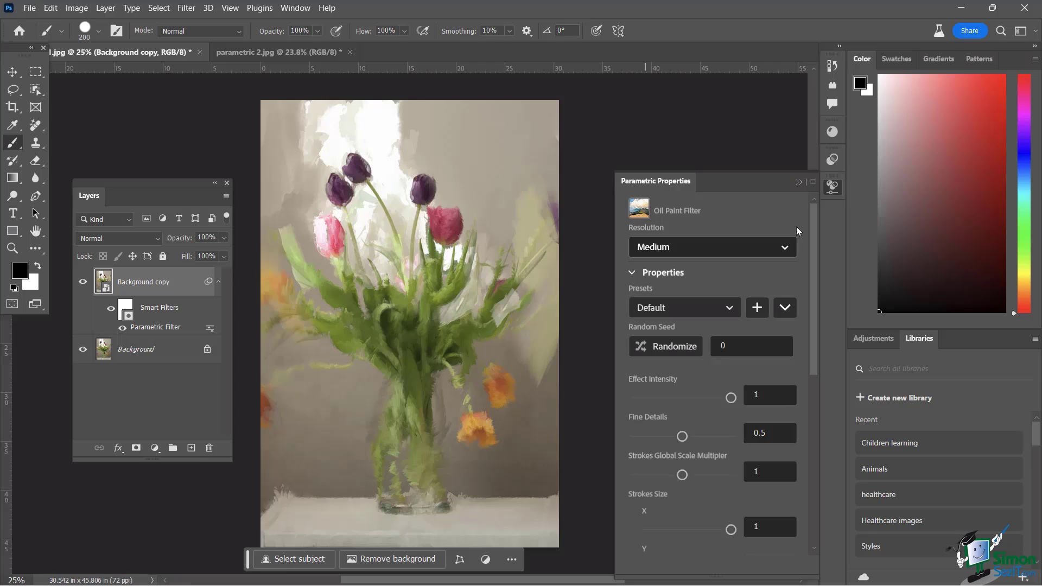
mouse_move(812, 220)
mouse_down()
mouse_move(816, 366)
mouse_move(808, 207)
mouse_up()
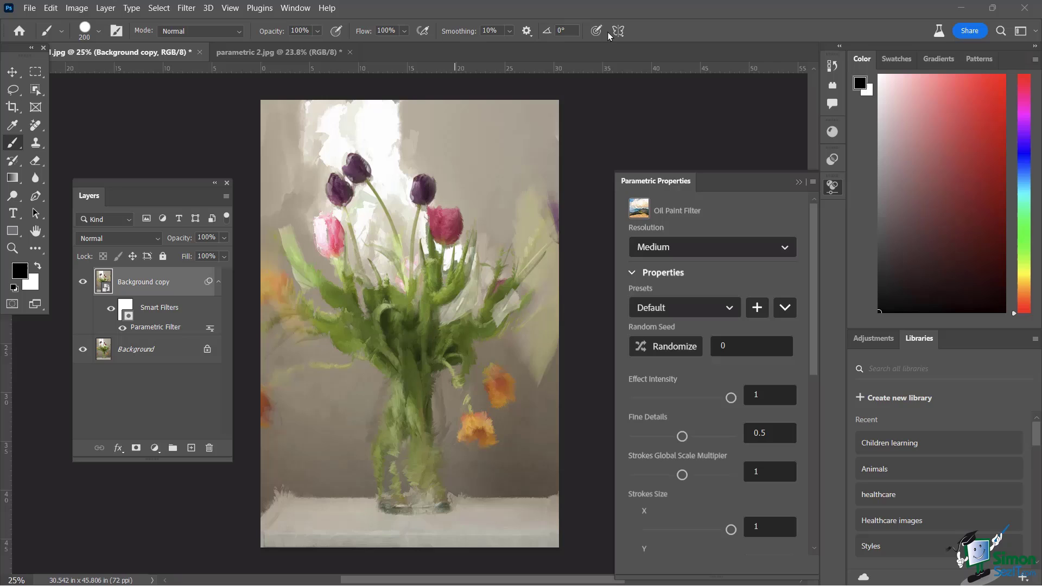
click(731, 310)
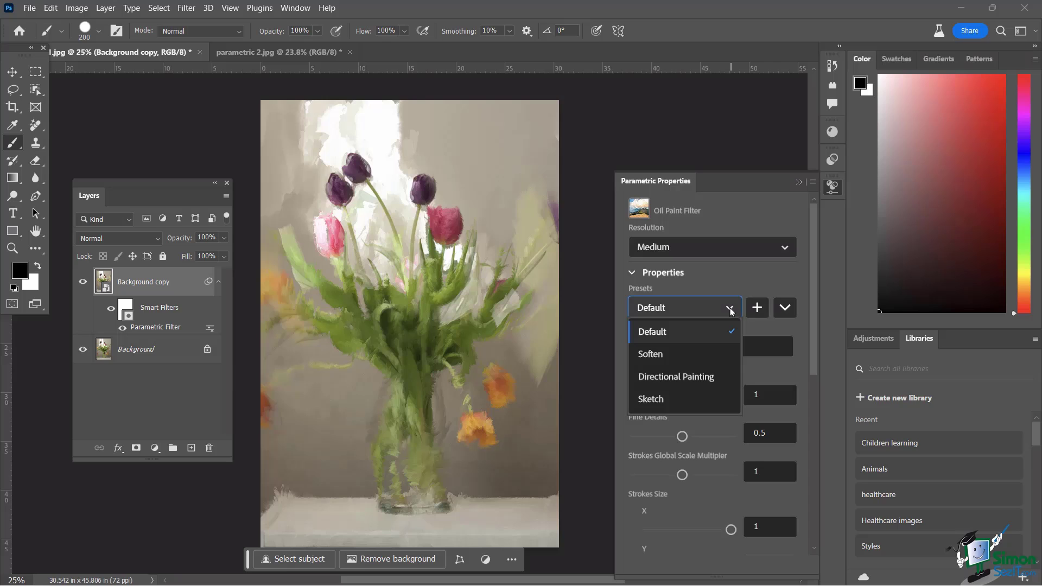
click(653, 400)
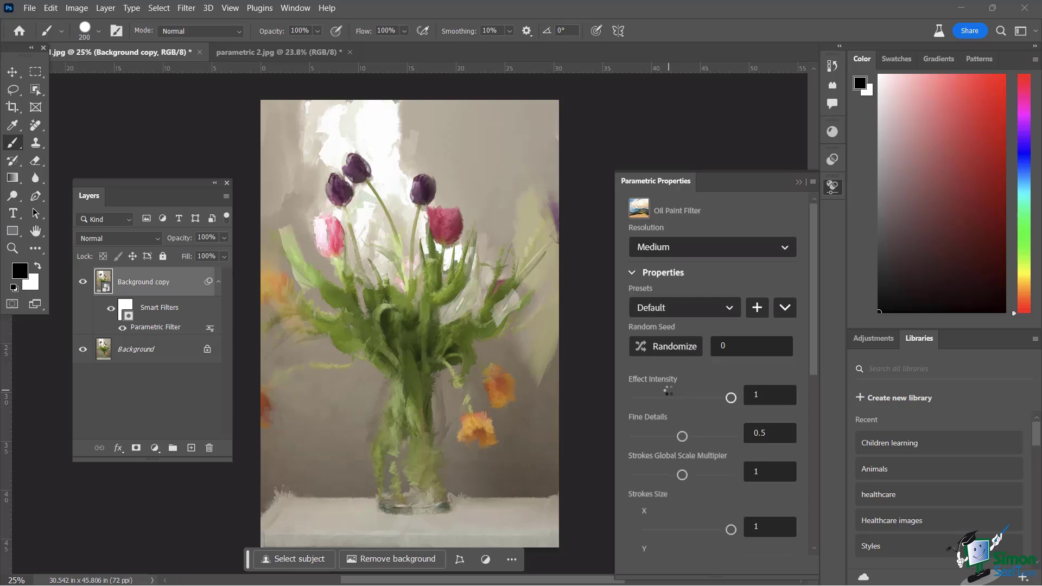
click(728, 307)
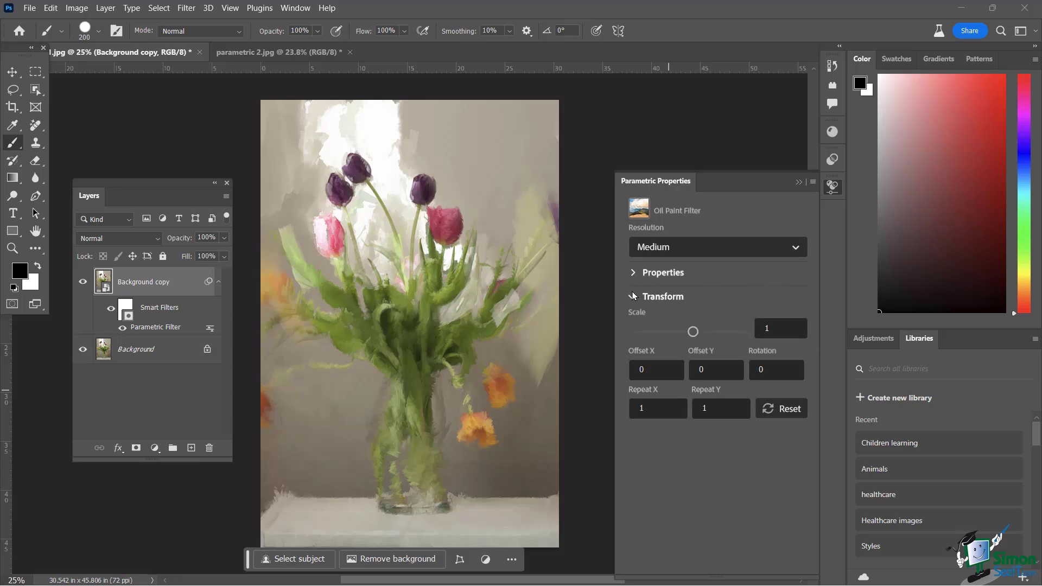
- Raise the Oil Paint filter's Fine Details from 0.5 to 0.67, making the preset Custom
click(633, 296)
click(633, 272)
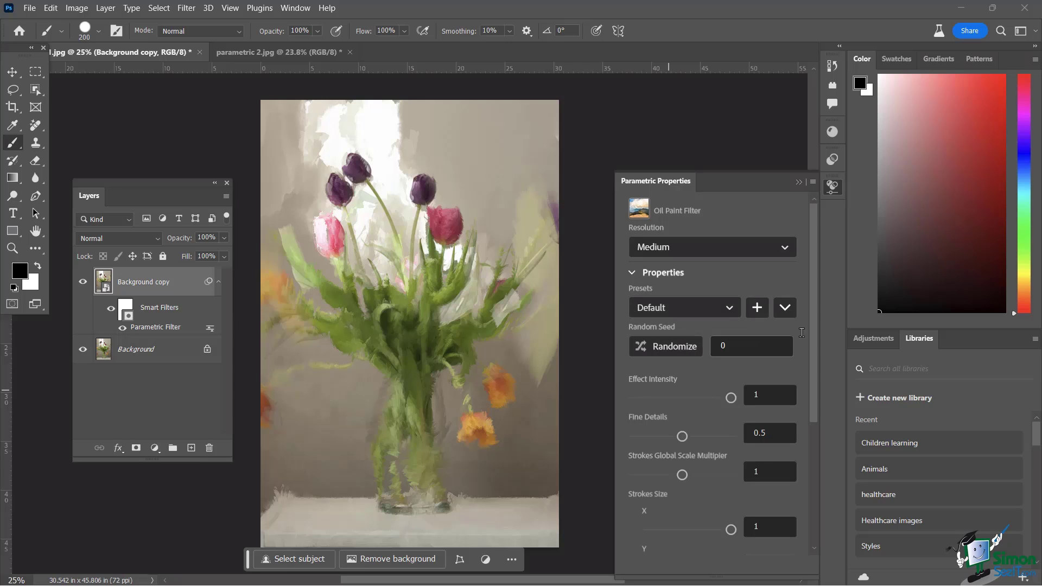
drag(813, 315, 813, 373)
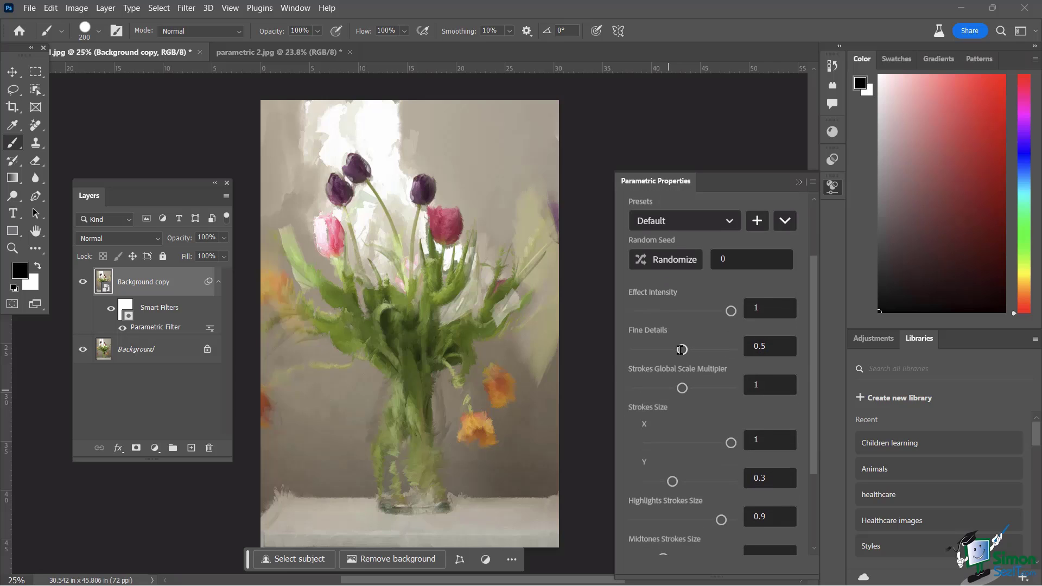
drag(682, 349, 699, 349)
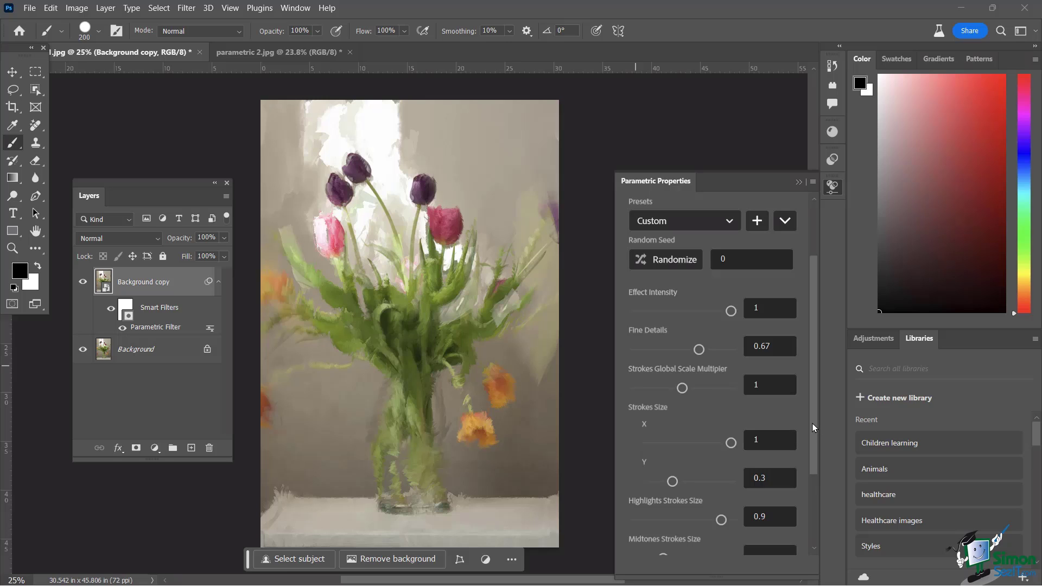
drag(811, 421, 810, 523)
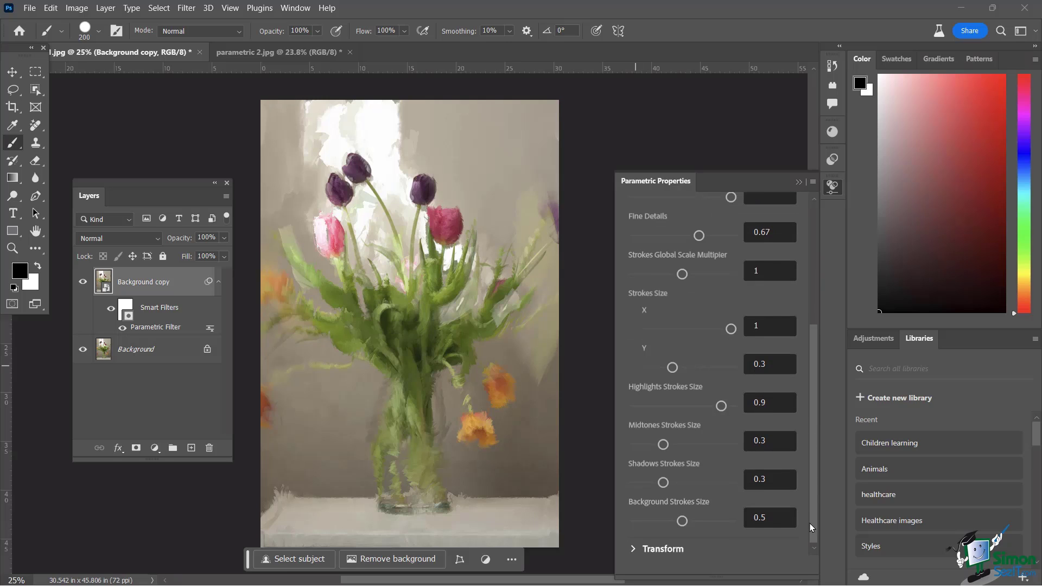
click(633, 549)
drag(812, 438, 812, 521)
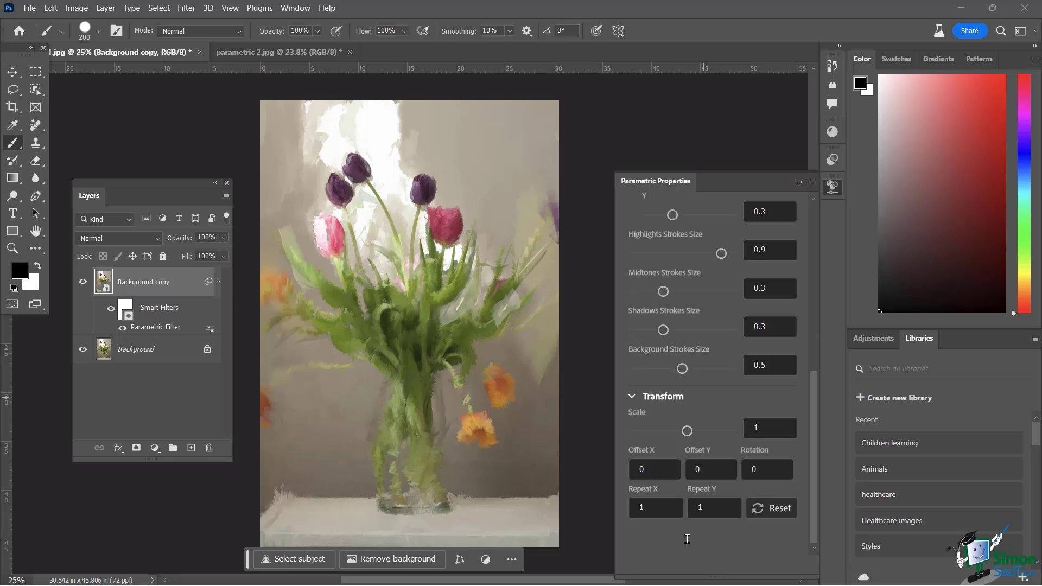
drag(815, 390, 810, 216)
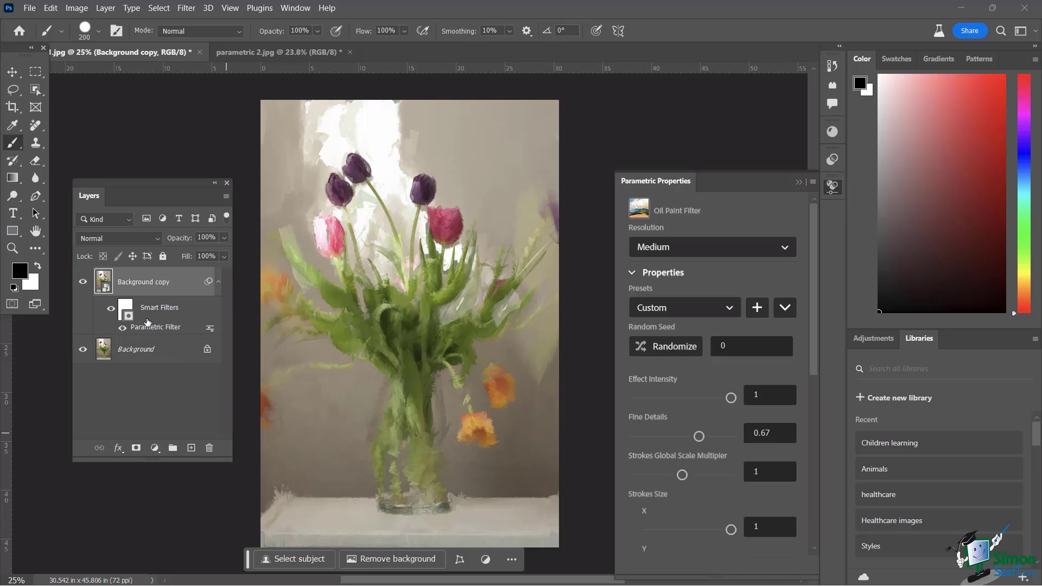
- Target the Oil Paint smart filter mask and set the brush opacity to 83%
click(125, 308)
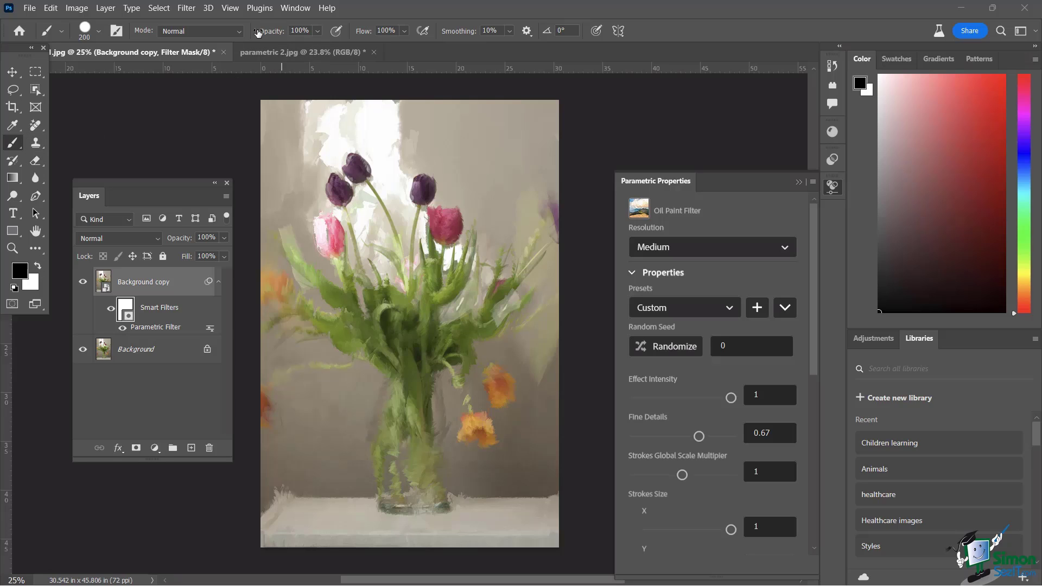
click(317, 31)
drag(328, 48, 299, 50)
- Mask the oil paint effect off both sides of the vase and the orange flower's stem
drag(378, 501, 372, 426)
drag(440, 509, 444, 450)
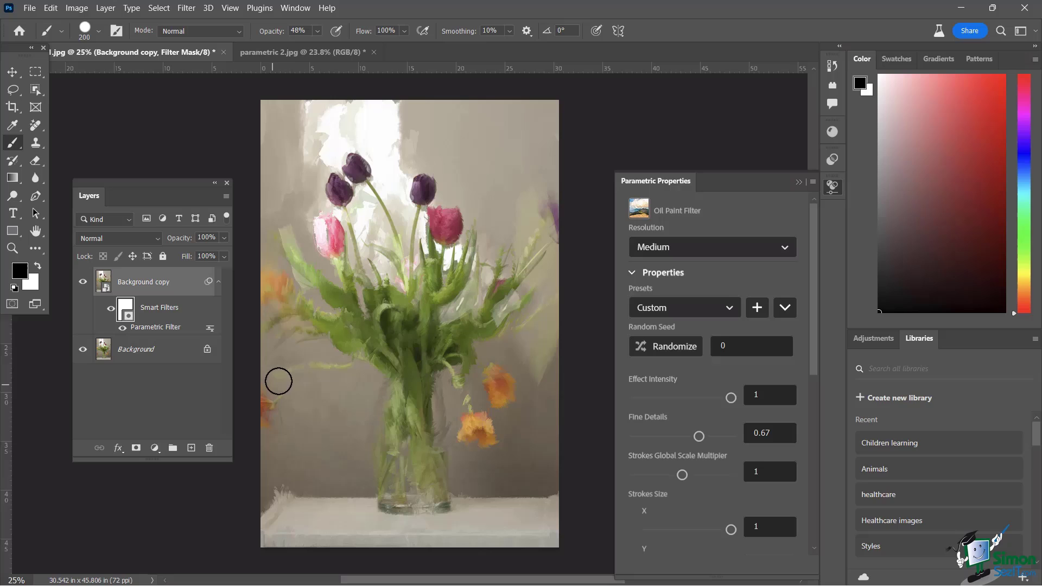
mouse_move(293, 376)
mouse_down()
mouse_move(316, 372)
mouse_move(379, 402)
mouse_move(321, 372)
mouse_move(346, 372)
mouse_up()
click(38, 265)
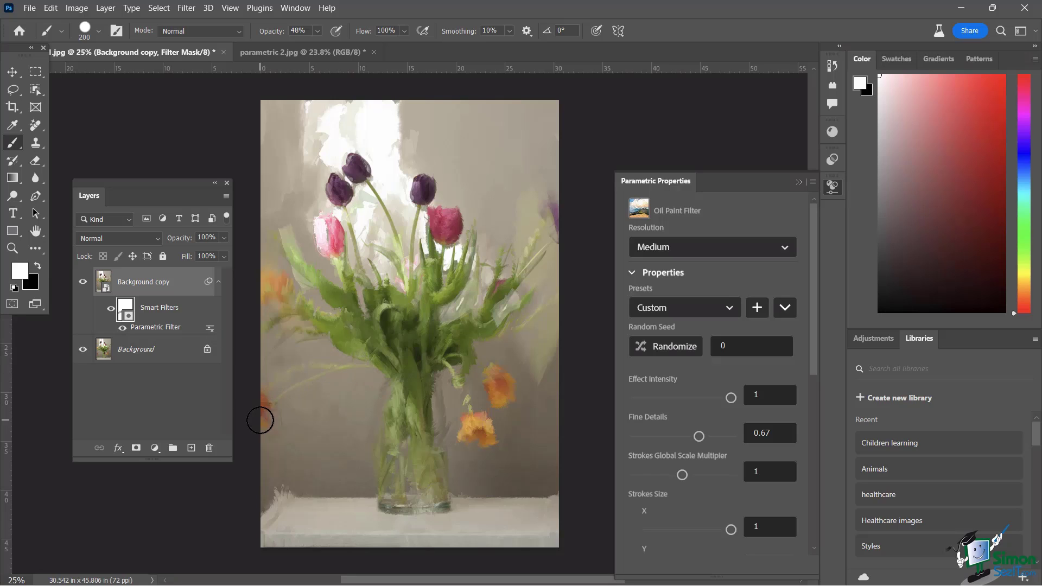
click(317, 33)
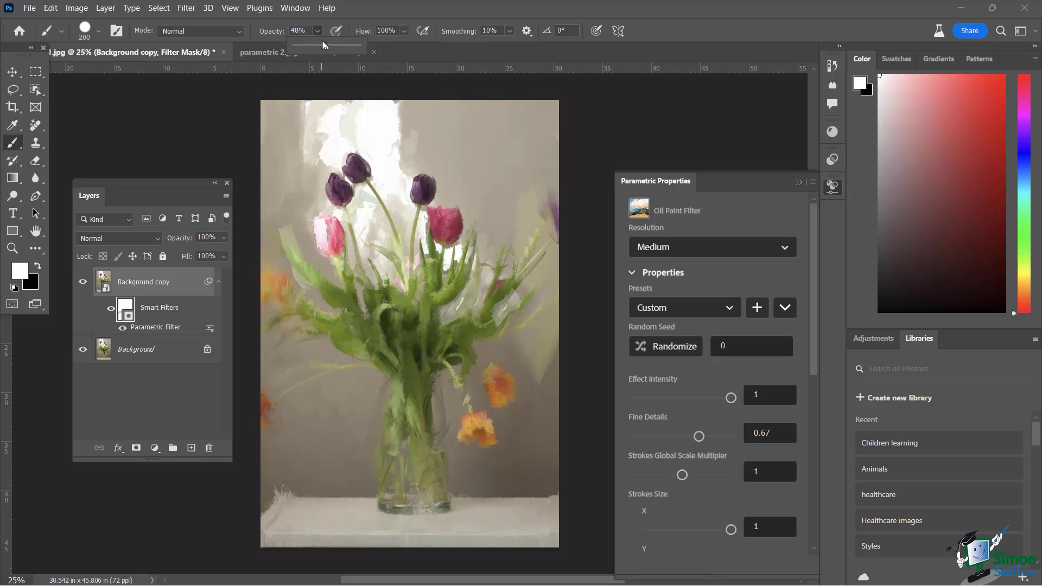
- Re-maximize the Photoshop window and switch to the parametric 2.jpg portrait document
double_click(405, 12)
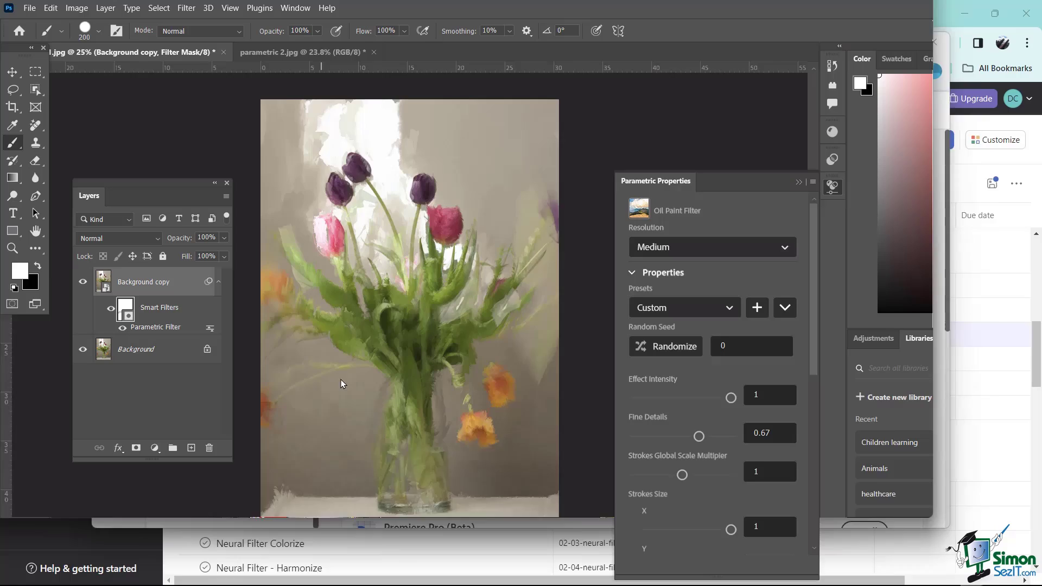
double_click(881, 40)
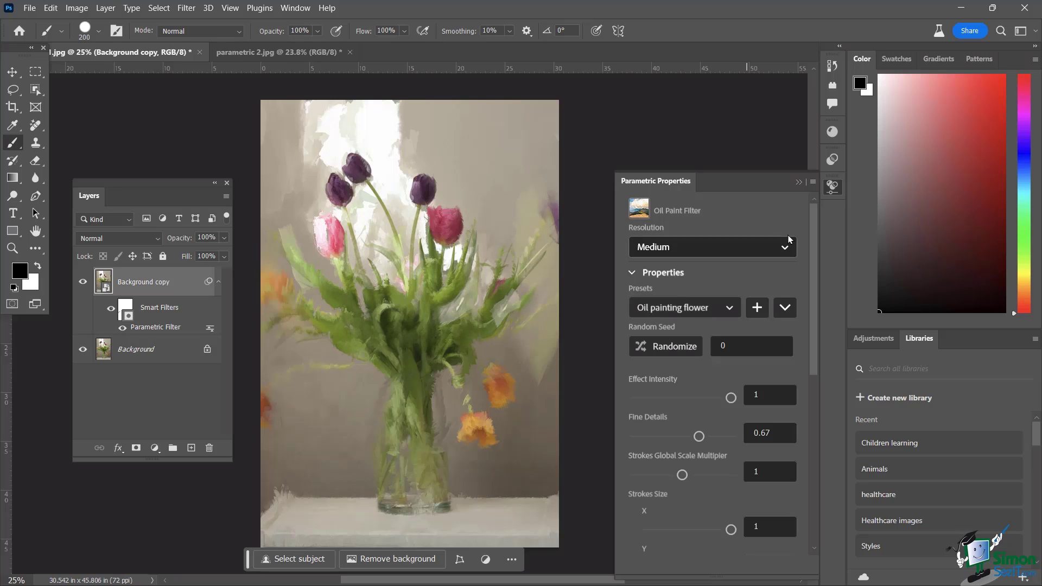
click(252, 51)
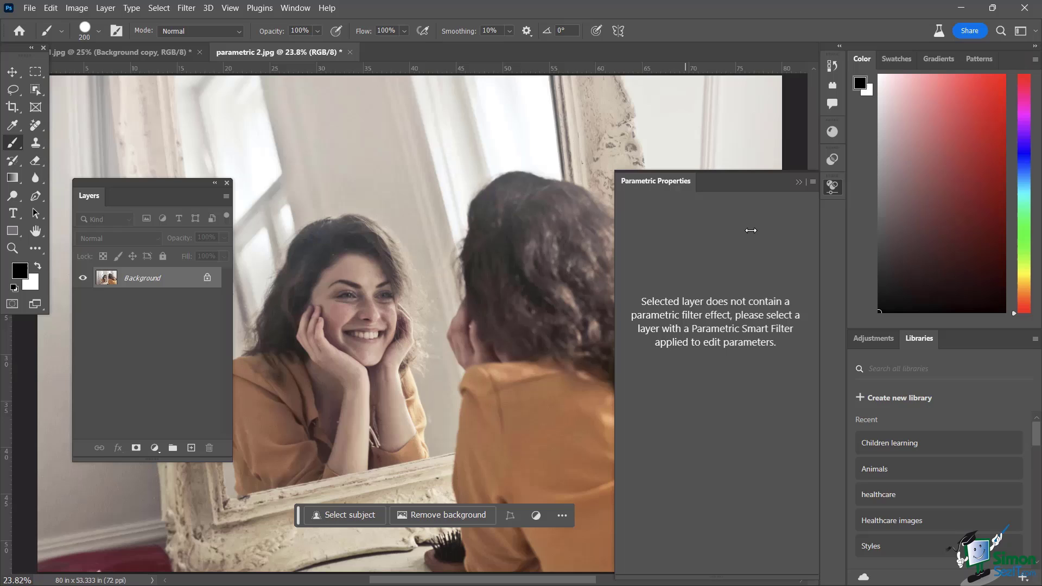
- Open Filter > Parametric Filters for the parametric 2.jpg mirror portrait
click(185, 9)
click(220, 59)
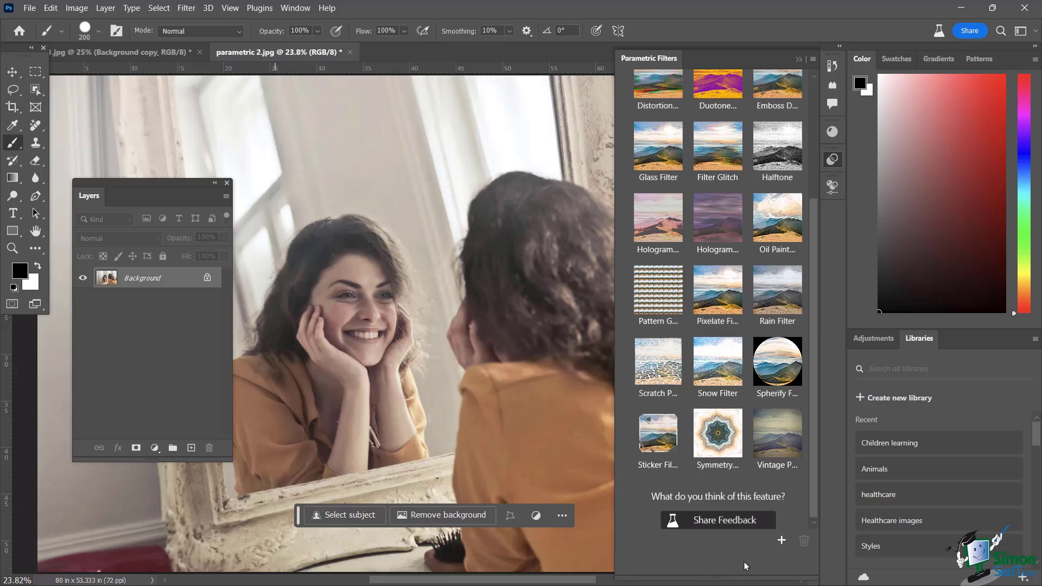
- Apply Spherify to the portrait with the Default preset, then increase Size to 1.19
click(773, 363)
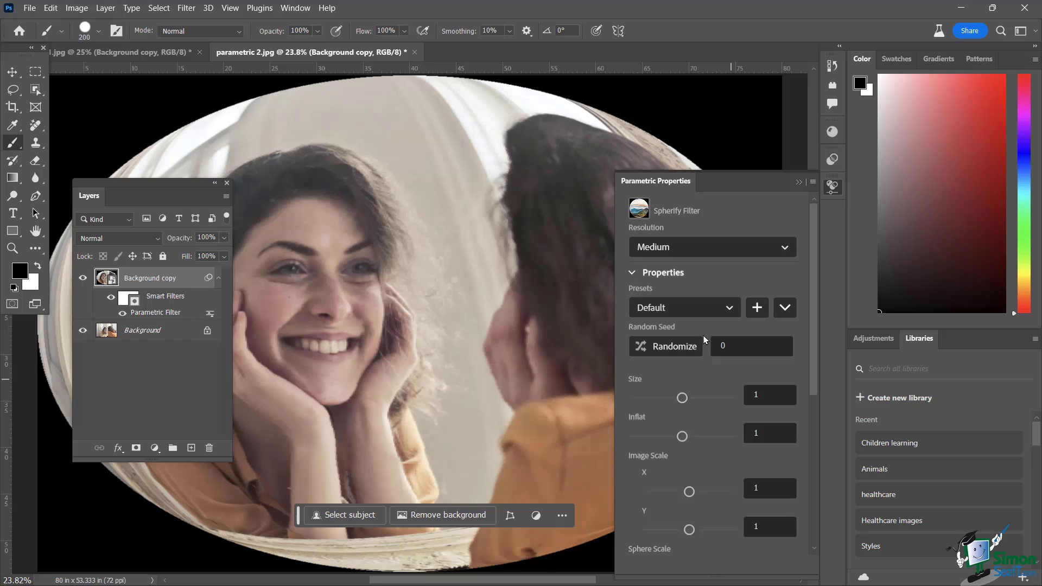
click(729, 307)
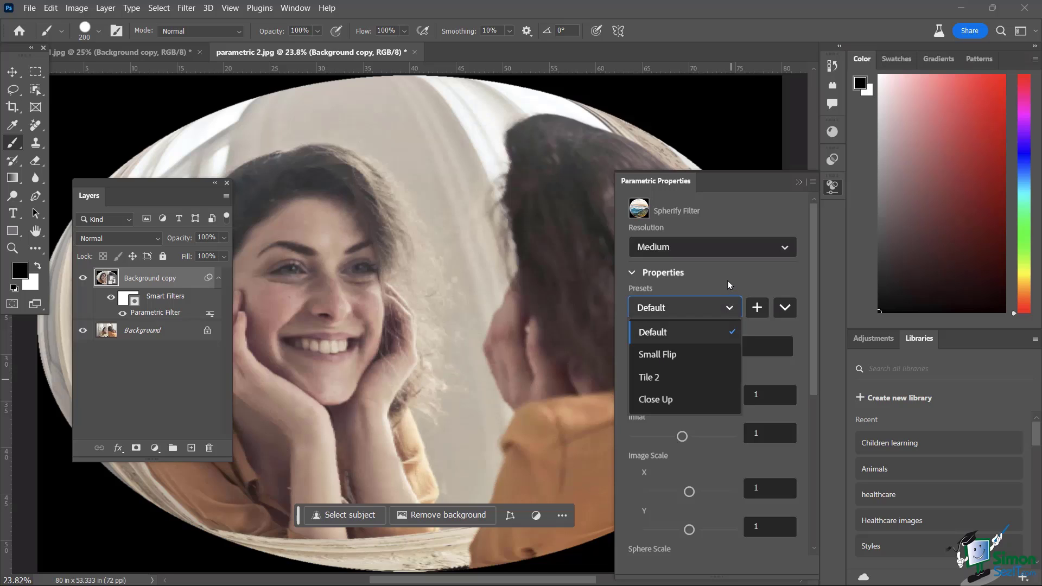
click(714, 268)
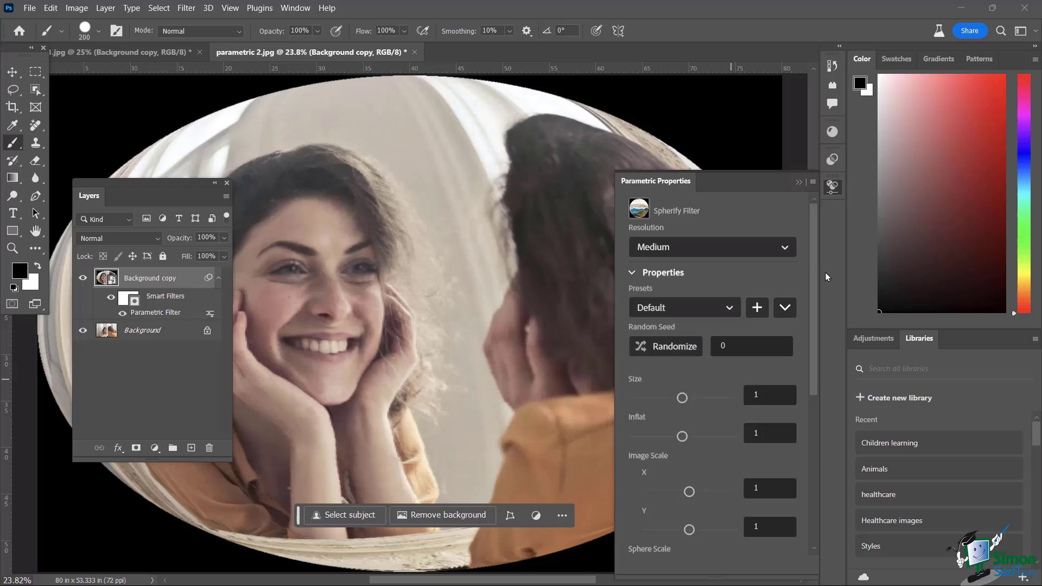
click(634, 272)
drag(811, 278, 812, 332)
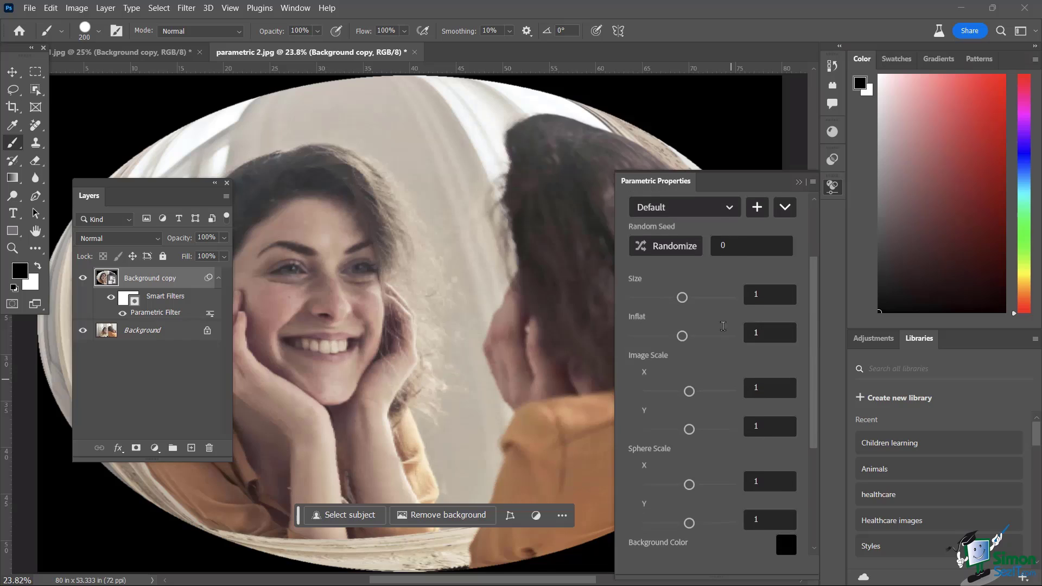
drag(682, 298, 691, 298)
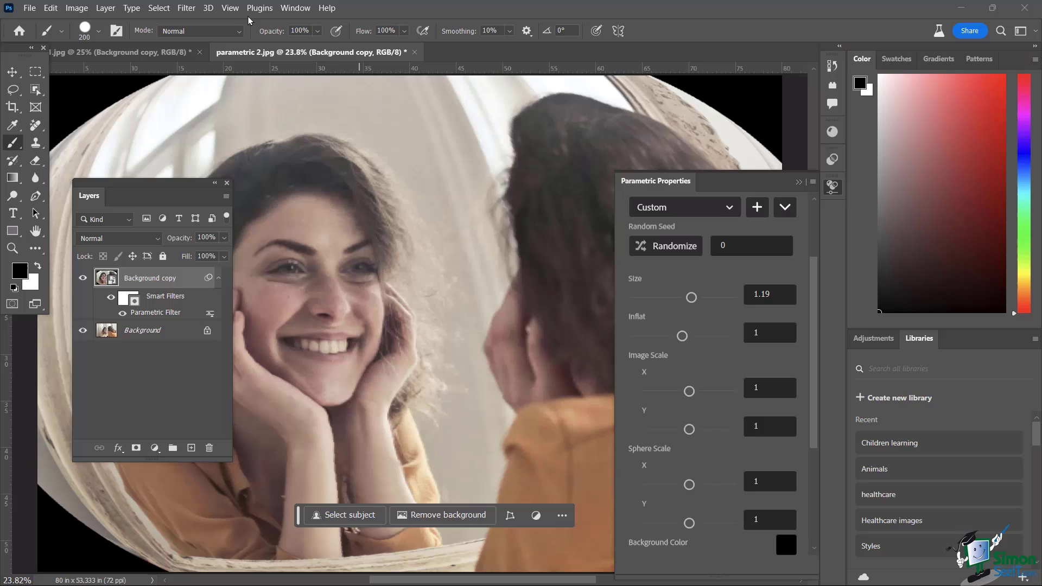
- Open the Parametric Filters gallery from the Filter menu to add a second Scratch filter
click(191, 10)
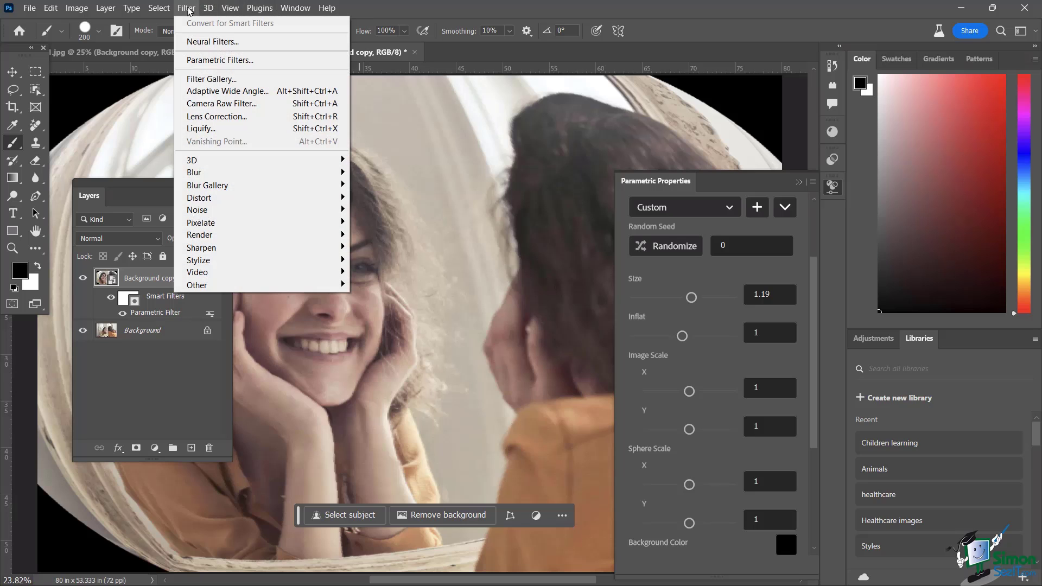
click(224, 64)
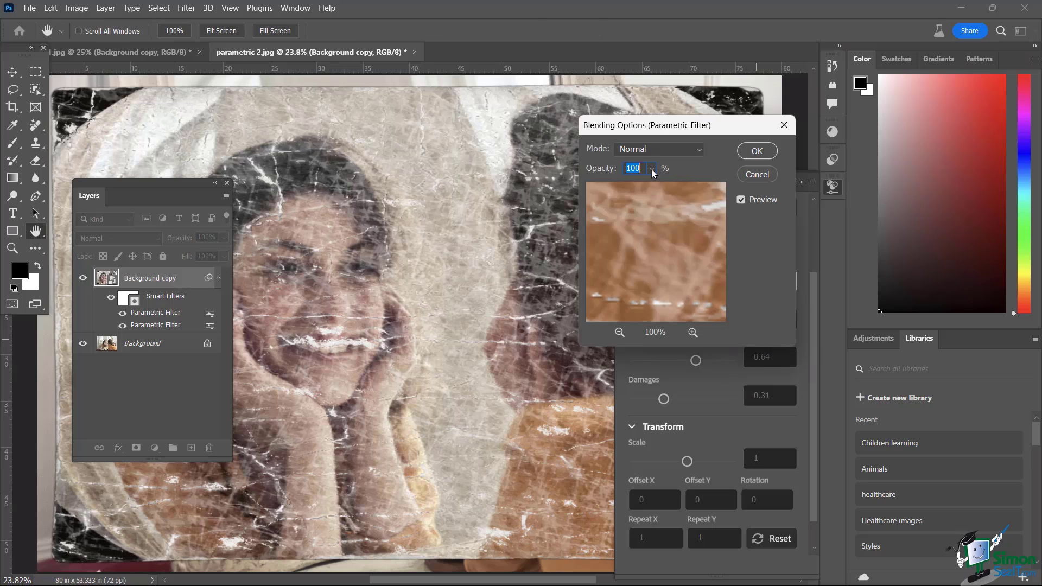
- Blend the Scratch filter in Difference mode at 43% opacity, after trying 60% and Exclusion
drag(651, 169, 642, 190)
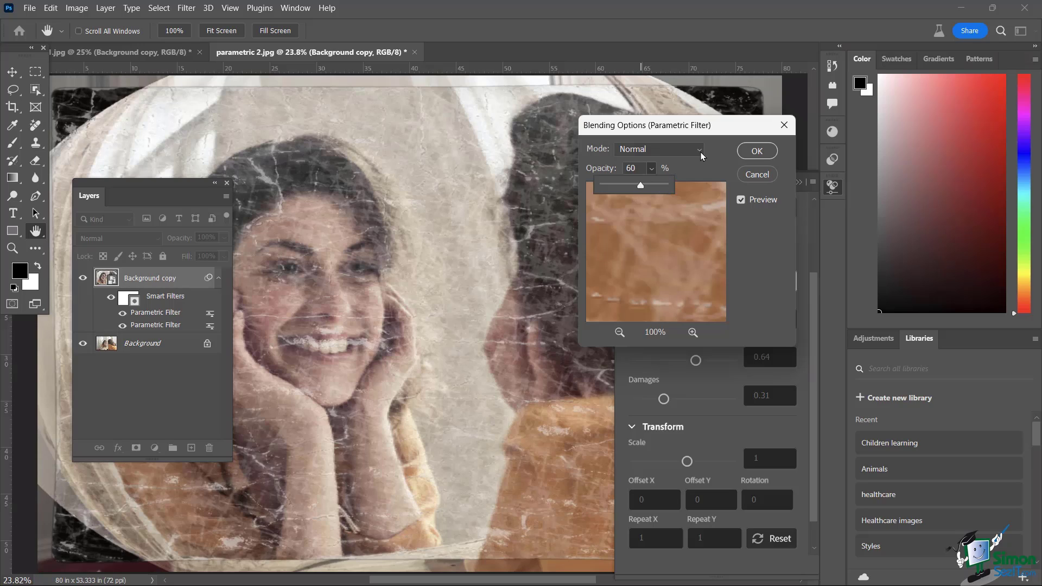
click(714, 174)
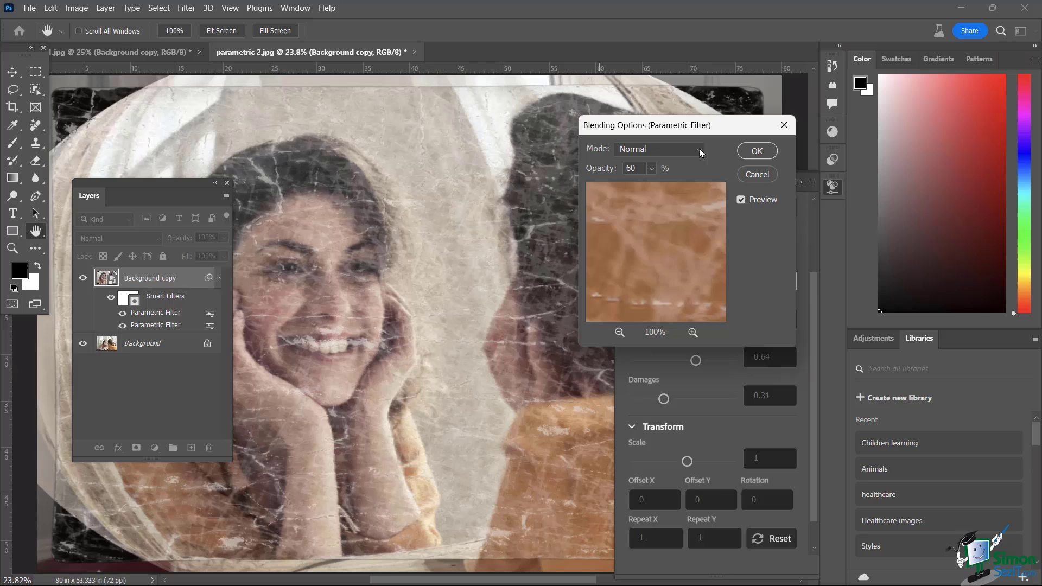
click(700, 153)
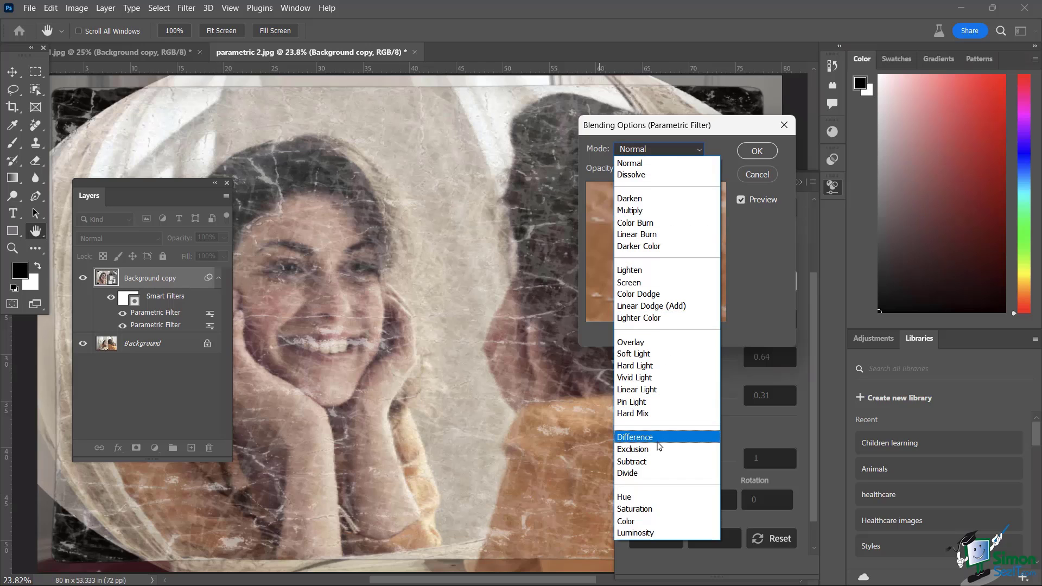
click(658, 450)
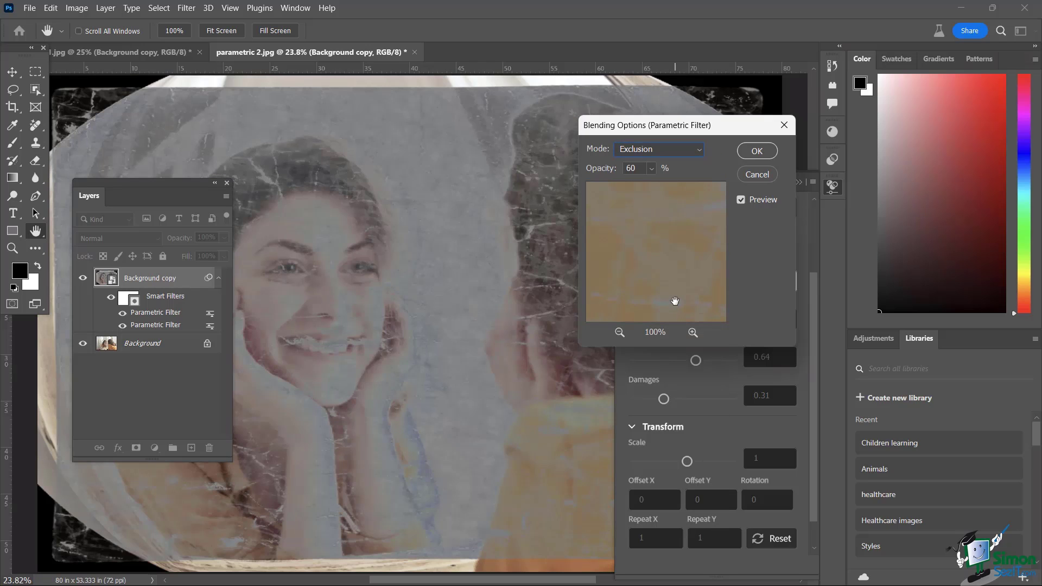
click(700, 152)
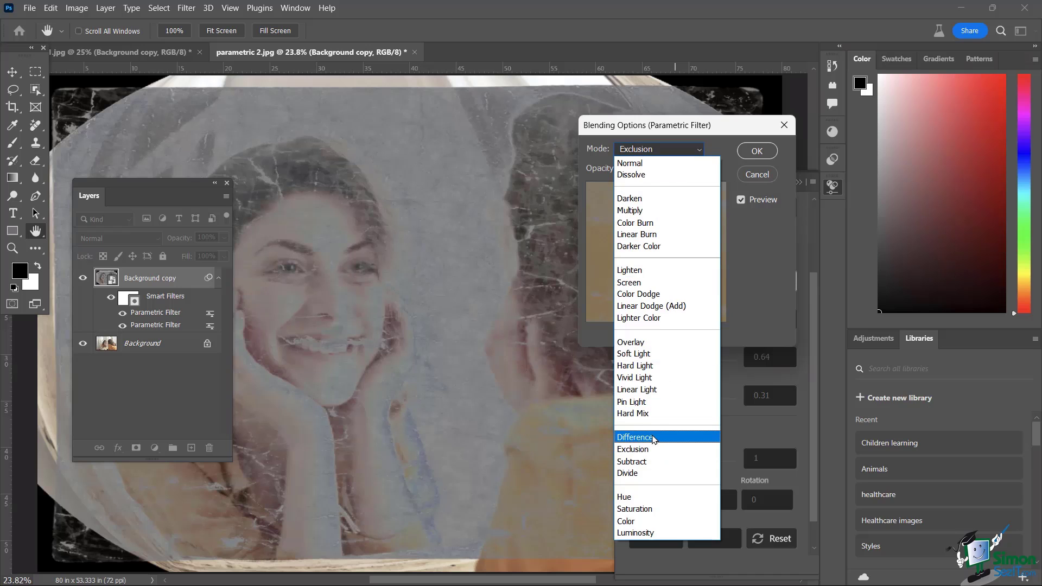
click(654, 439)
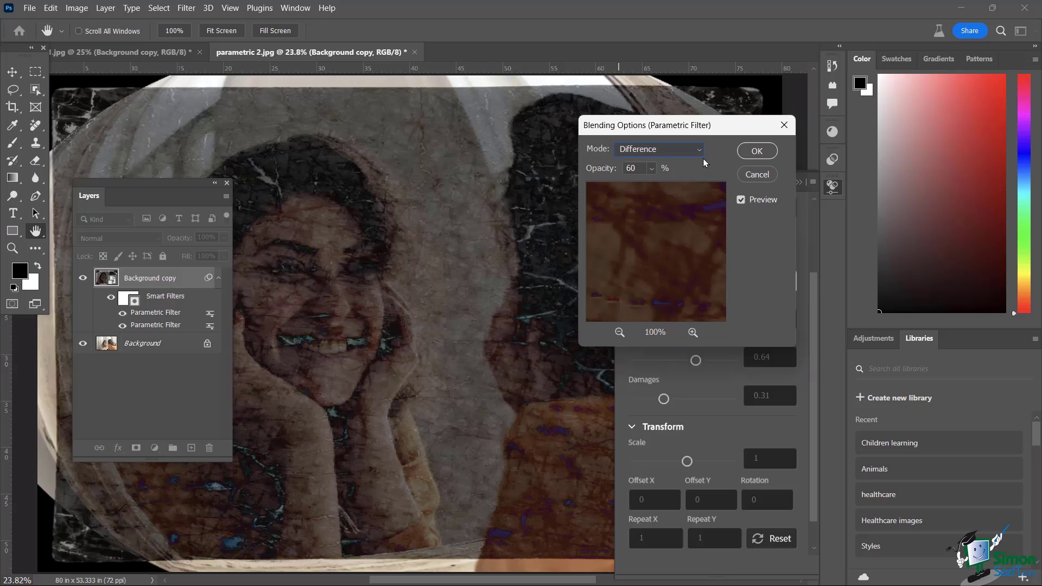
click(651, 168)
drag(659, 185, 650, 188)
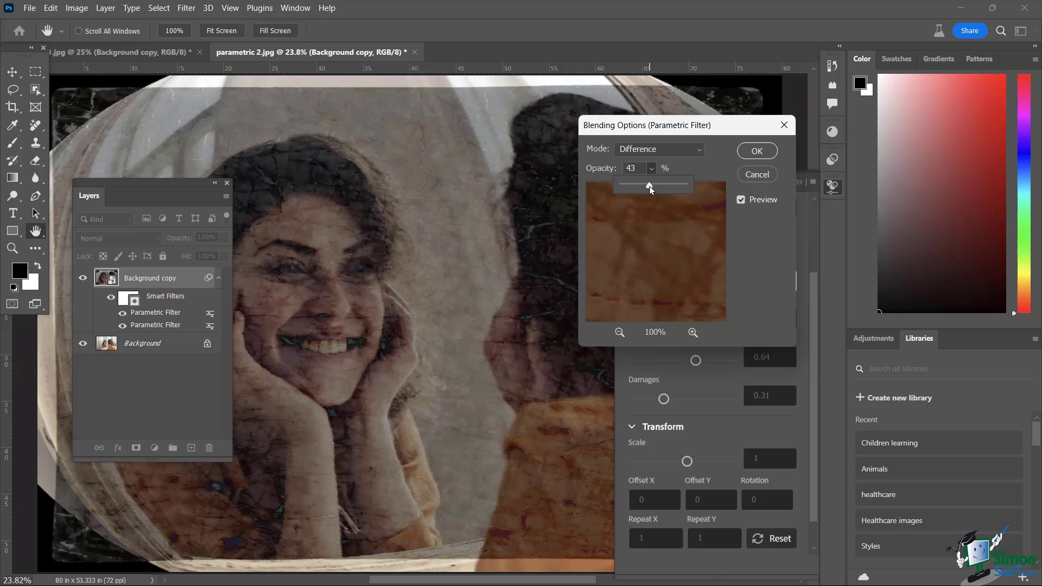
click(764, 153)
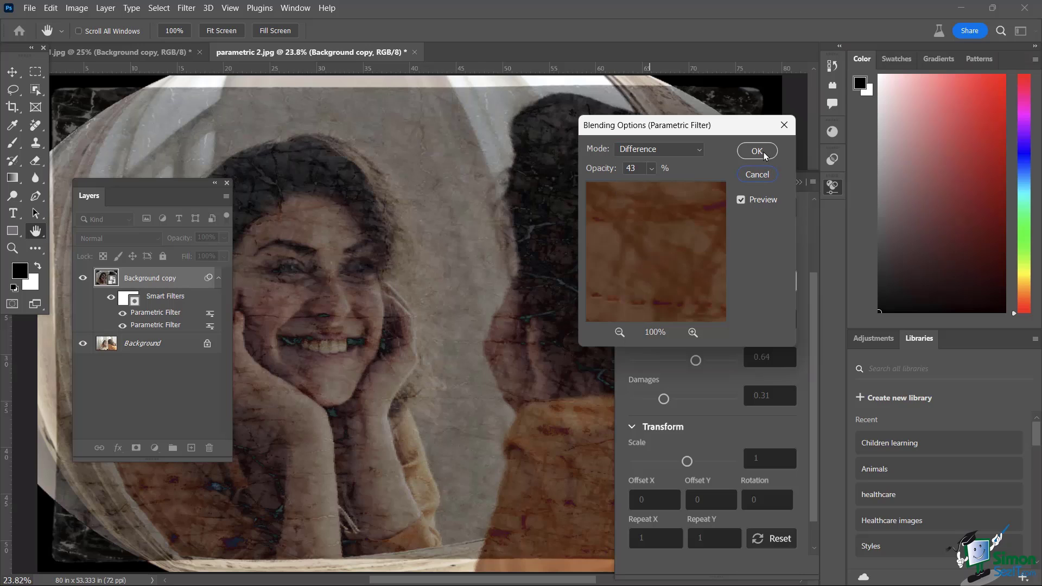
- Confirm the Scratch filter's Difference, 43% blending options
key(Return)
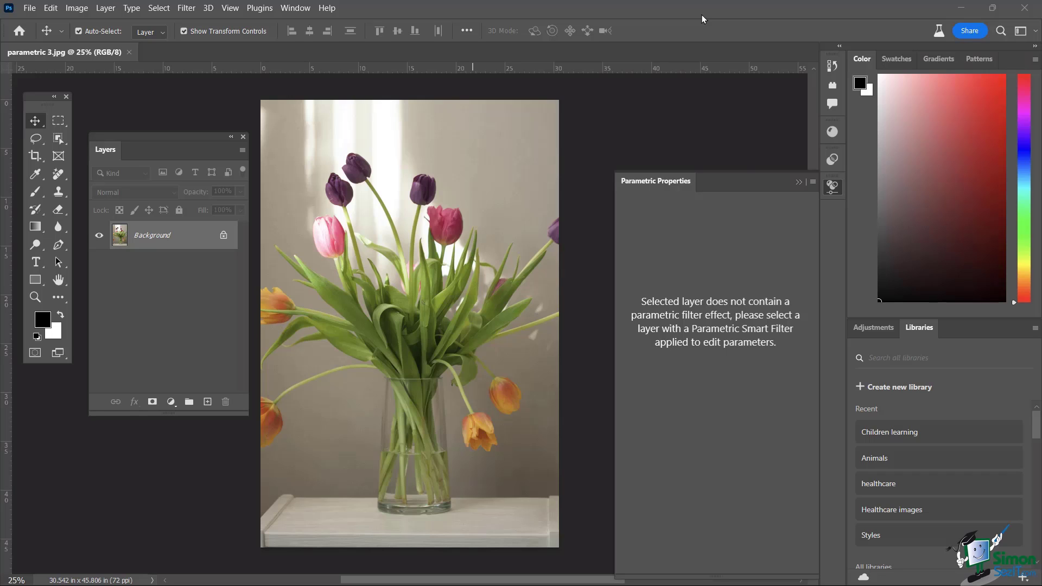
- Apply the Symmetry parametric filter to the tulip photo's Background copy layer
click(186, 8)
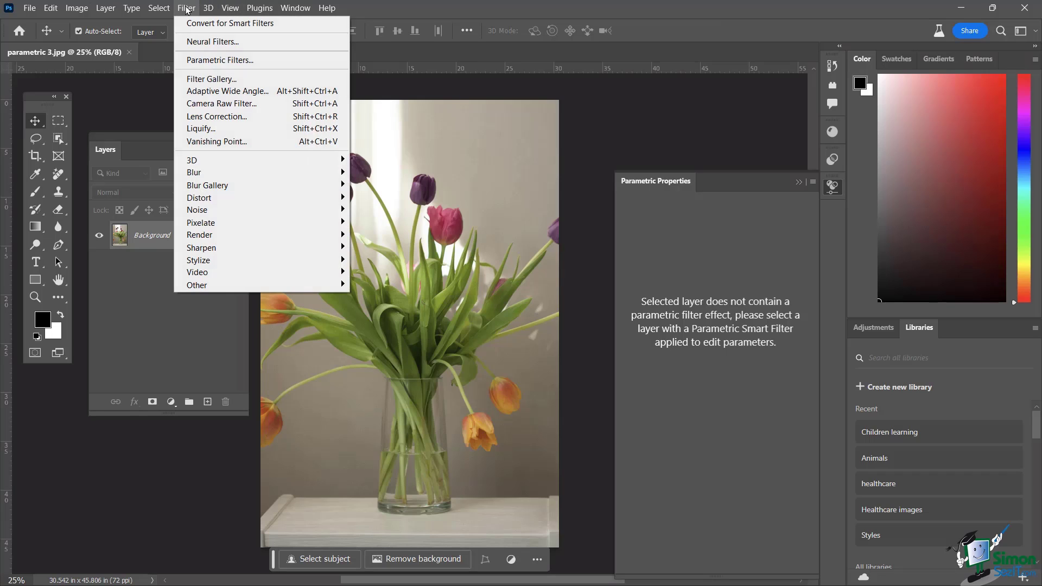
click(206, 60)
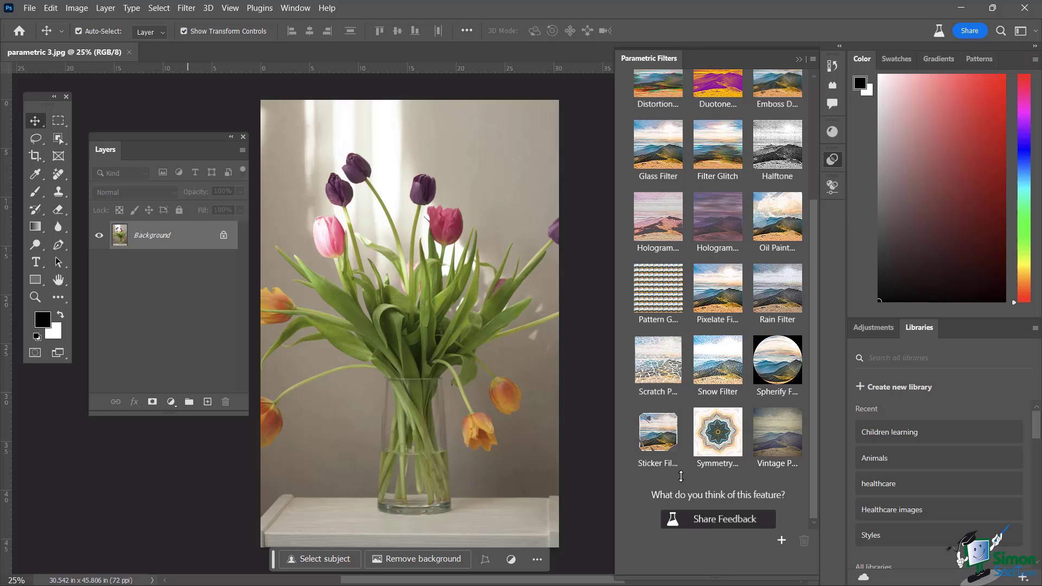
click(719, 435)
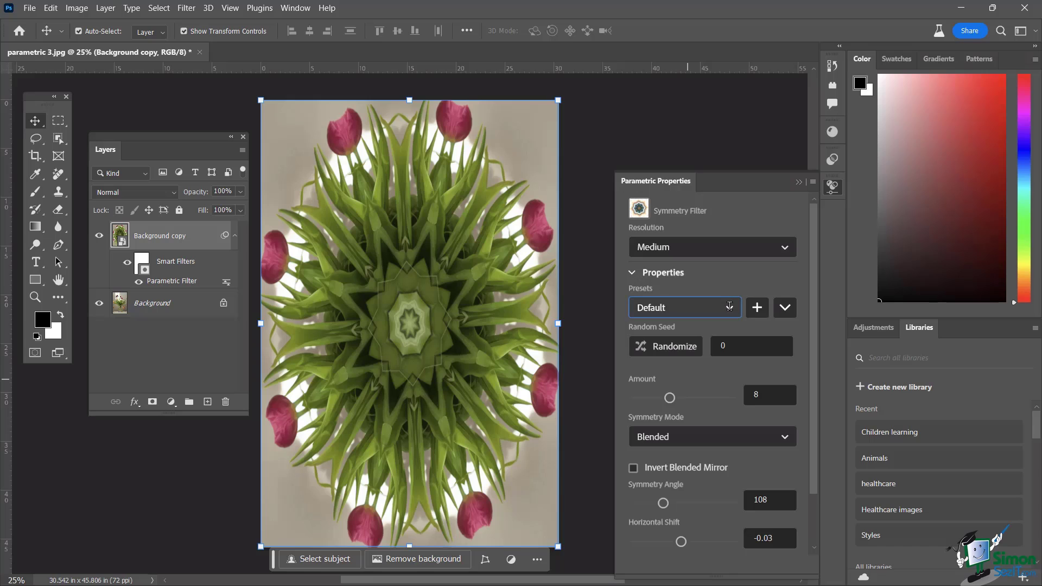
- Browse the Symmetry filter presets and keep the Default preset
click(725, 307)
scroll(737, 345, down, 1)
drag(738, 345, 735, 283)
click(731, 275)
click(730, 275)
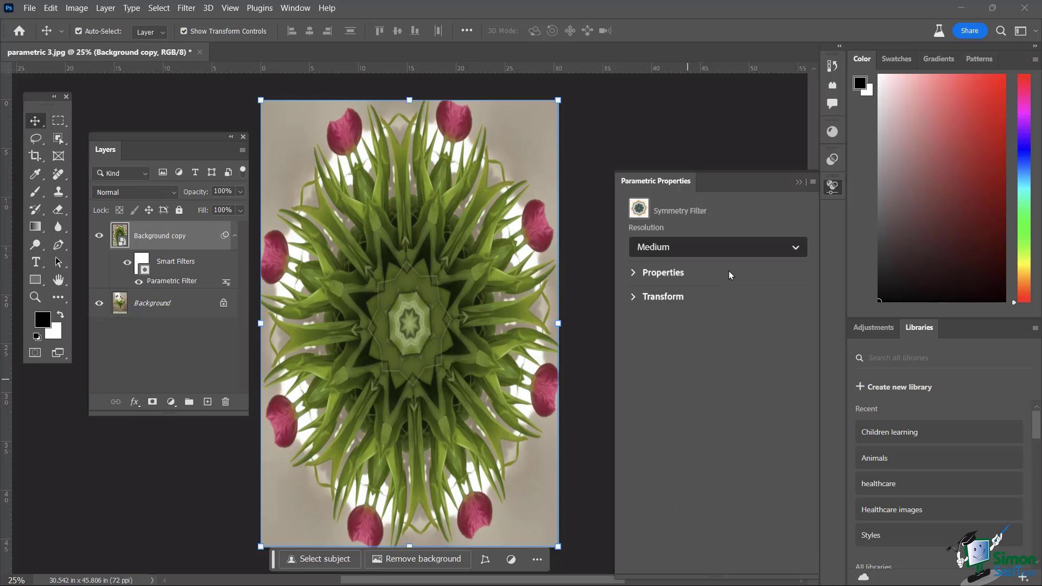
- Raise the mandala's Symmetry Amount from 8 to 10
click(630, 273)
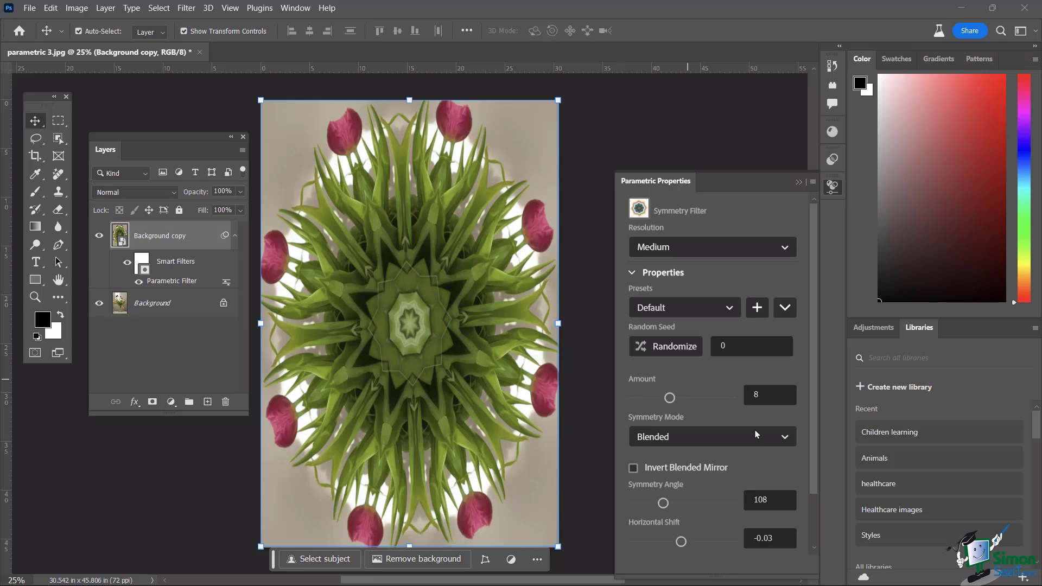
drag(809, 334, 811, 370)
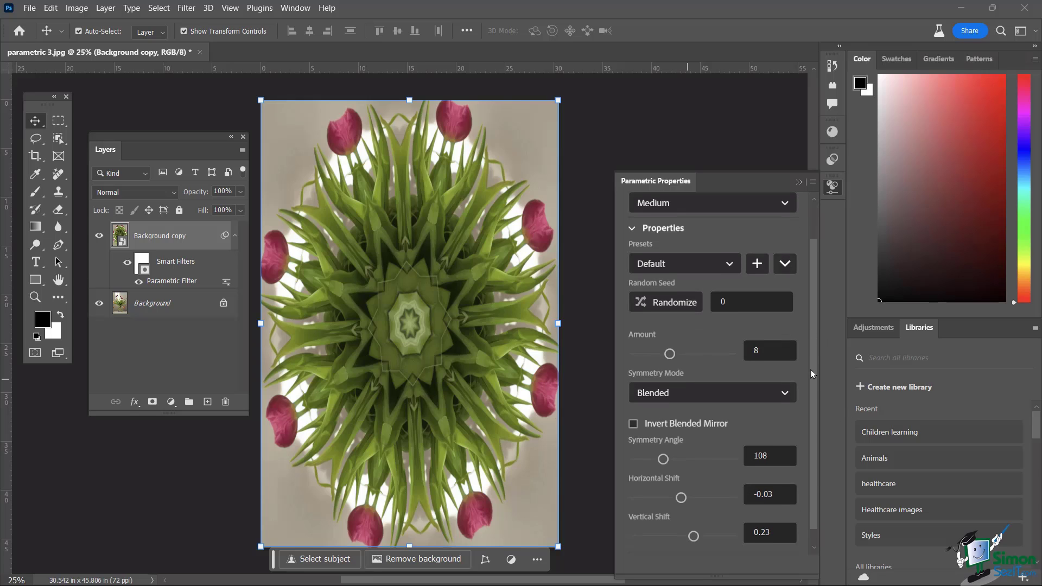
drag(671, 354, 682, 353)
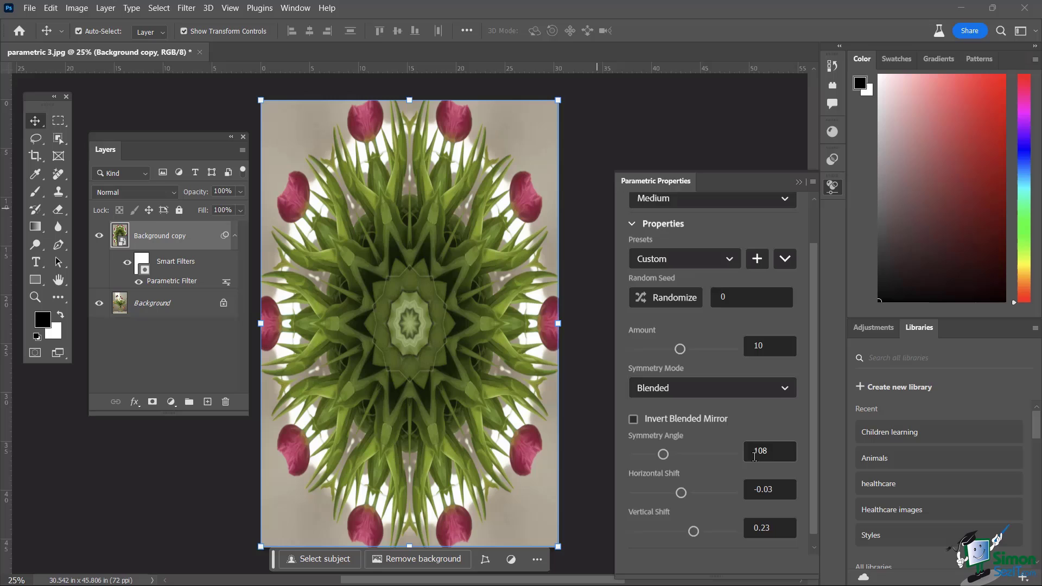
scroll(814, 352, down, 1)
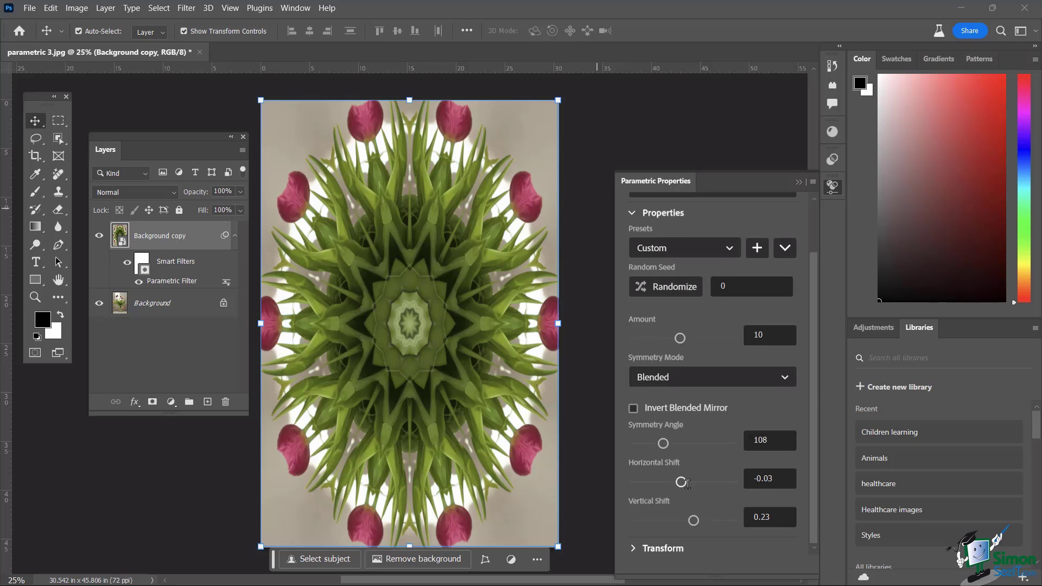
- Set the Symmetry filter's Horizontal Shift to 0.1 and Vertical Shift to -0.09
drag(682, 481, 688, 481)
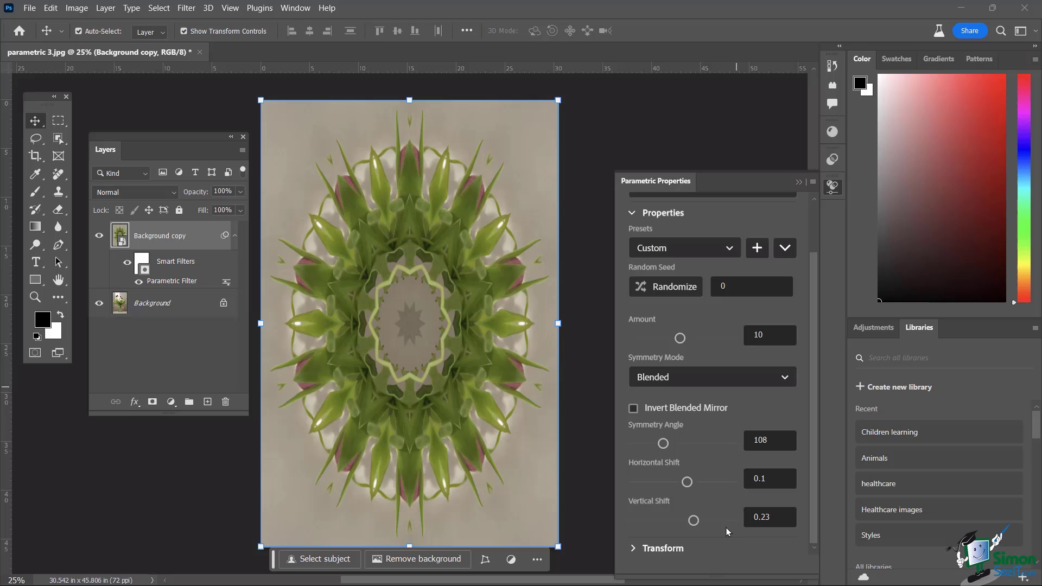
drag(693, 521, 677, 523)
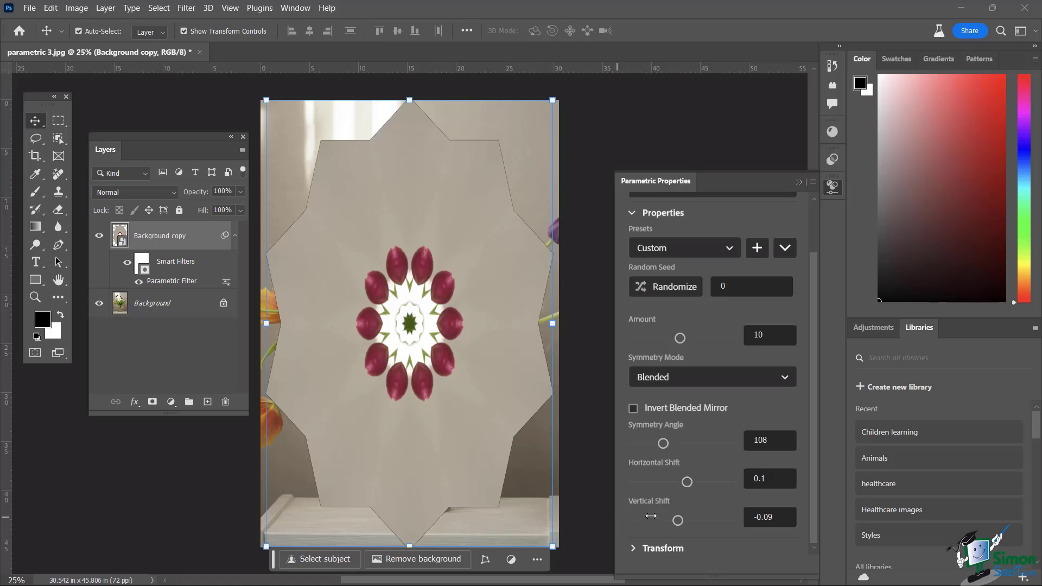
- Change Vertical Shift to 0.12 and Horizontal Shift to 0.3 for a green stem starburst
drag(677, 520, 687, 520)
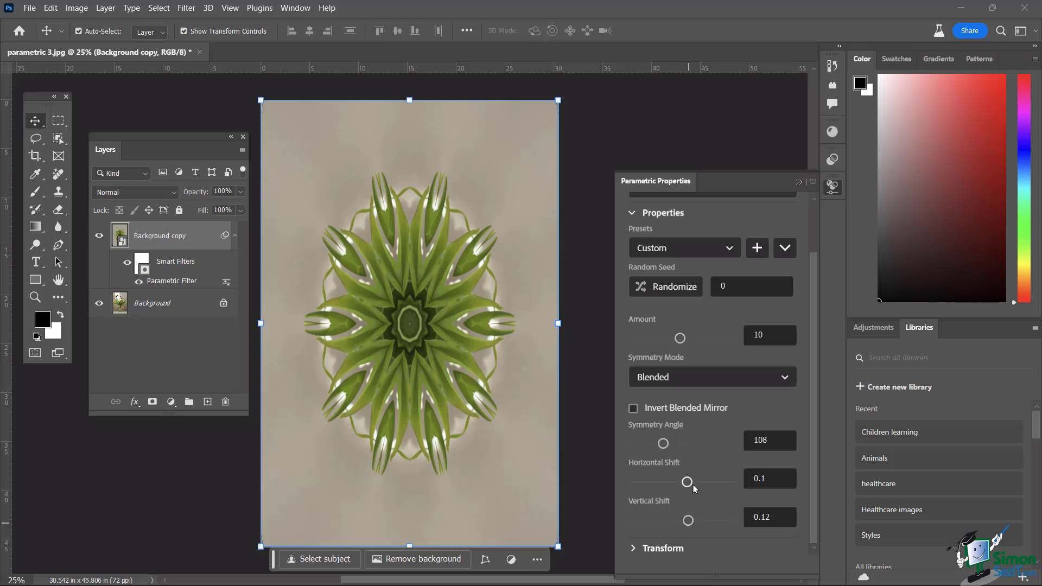
drag(693, 484, 698, 484)
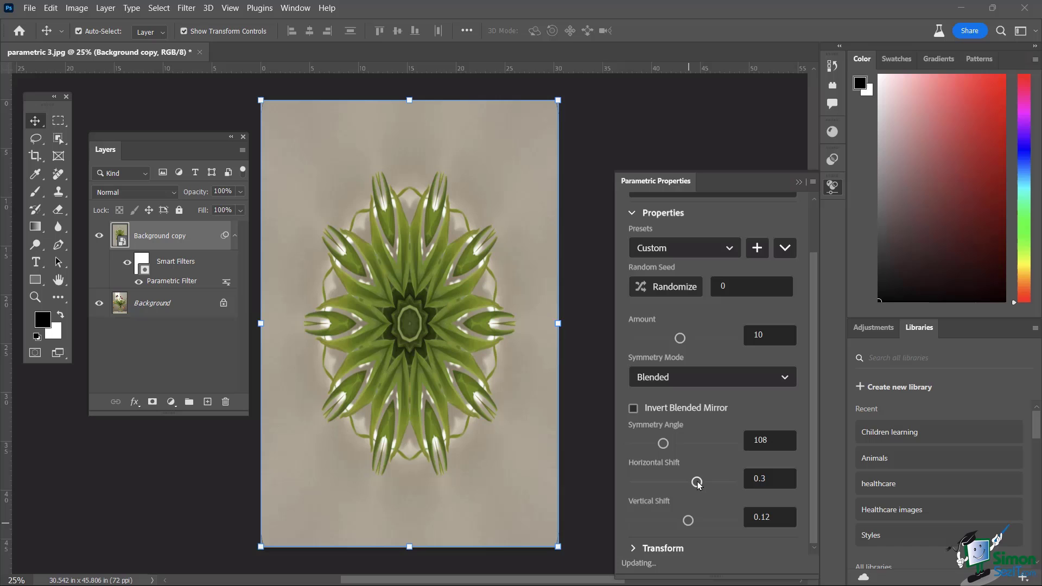